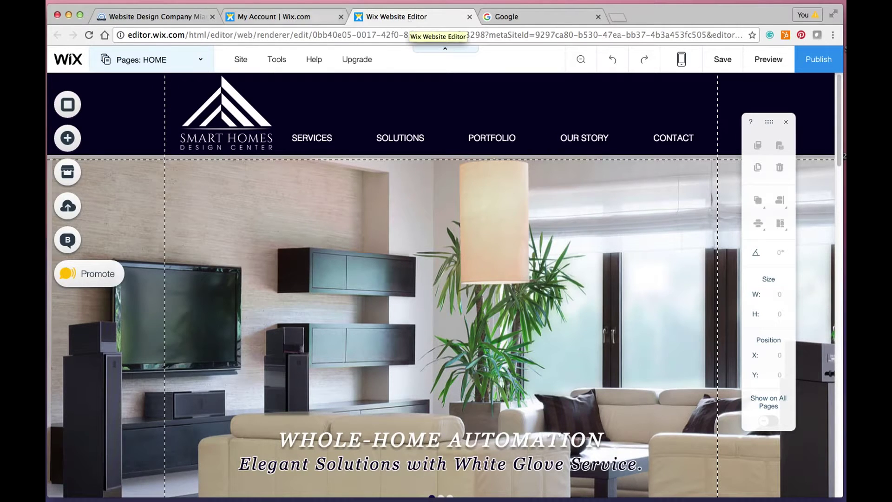
- Examine the HOME page's SEO settings, including search title, description, keywords and page URL, and close the page settings
click(203, 64)
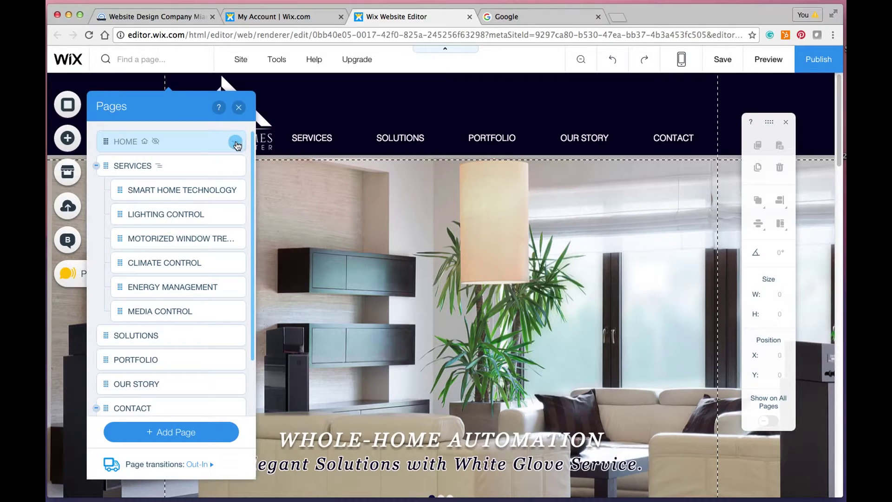
click(236, 142)
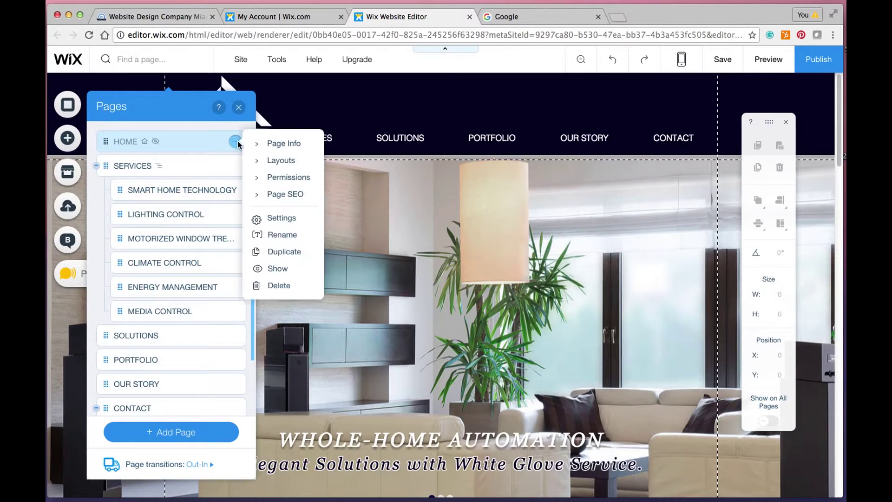
click(284, 195)
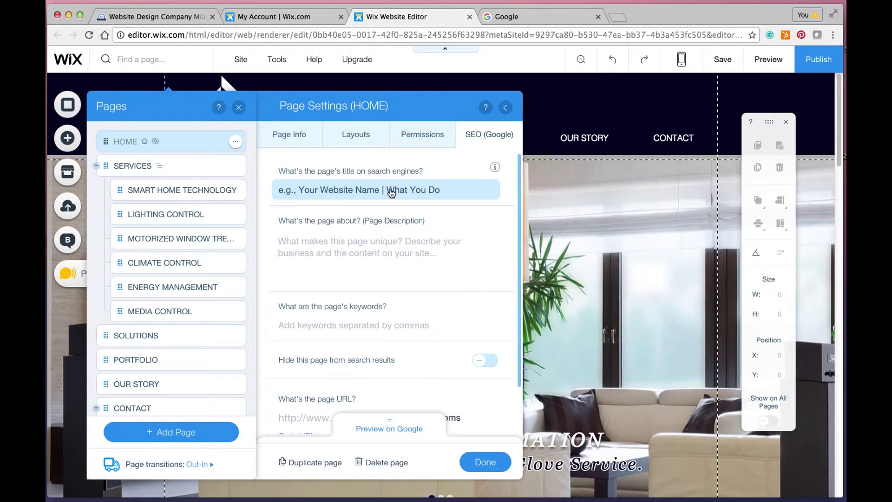
scroll(423, 295, down, 2)
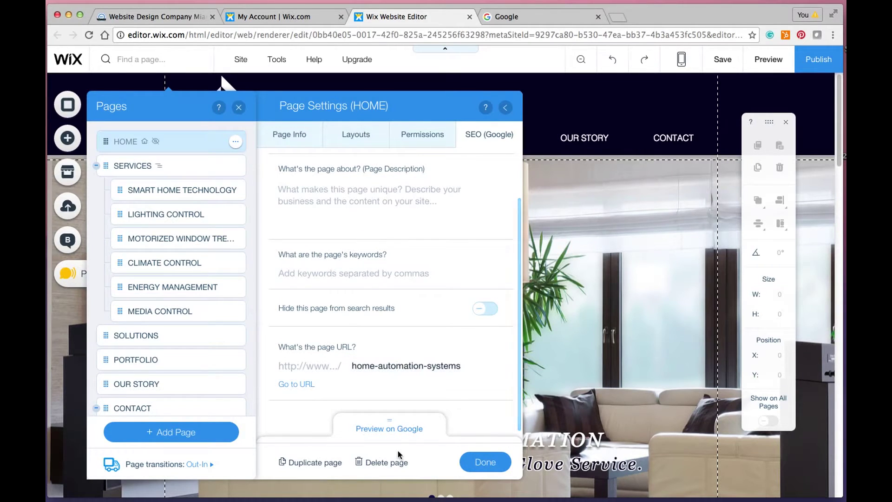
scroll(437, 367, up, 2)
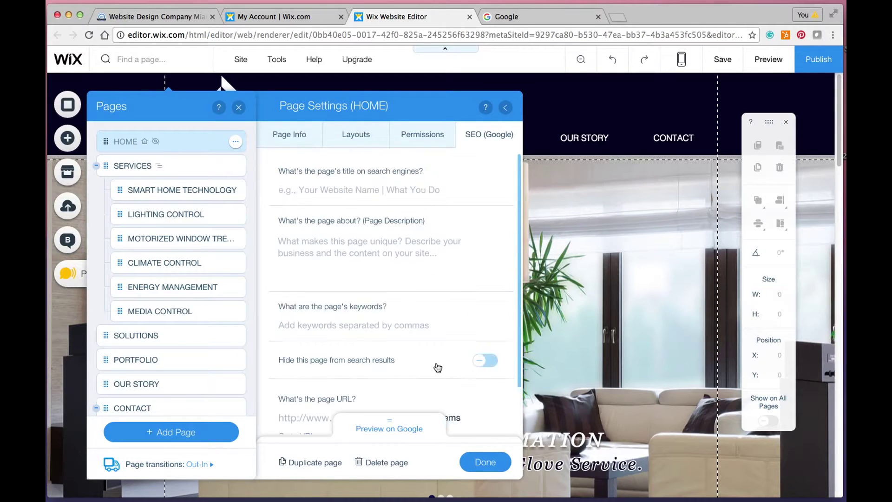
scroll(437, 367, down, 2)
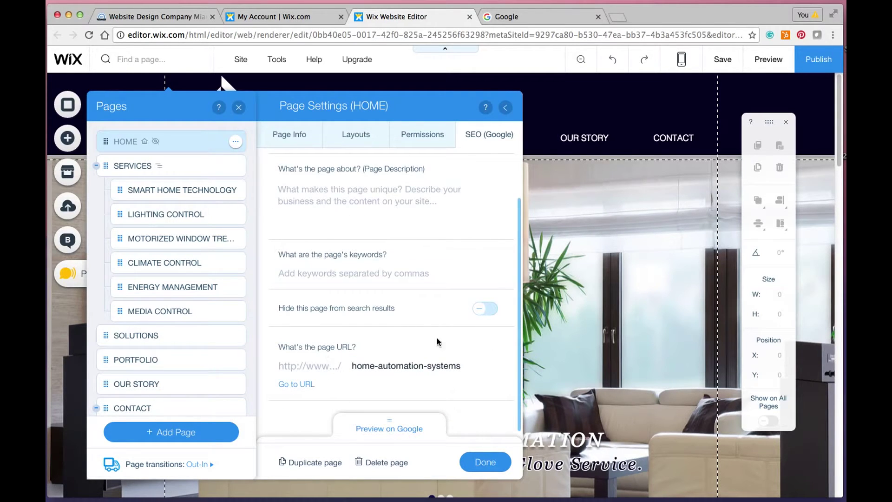
scroll(353, 212, up, 2)
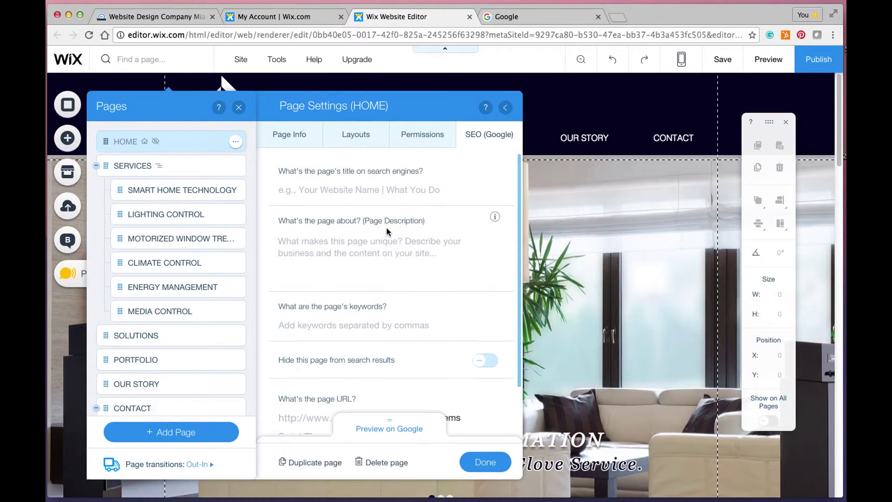
click(345, 190)
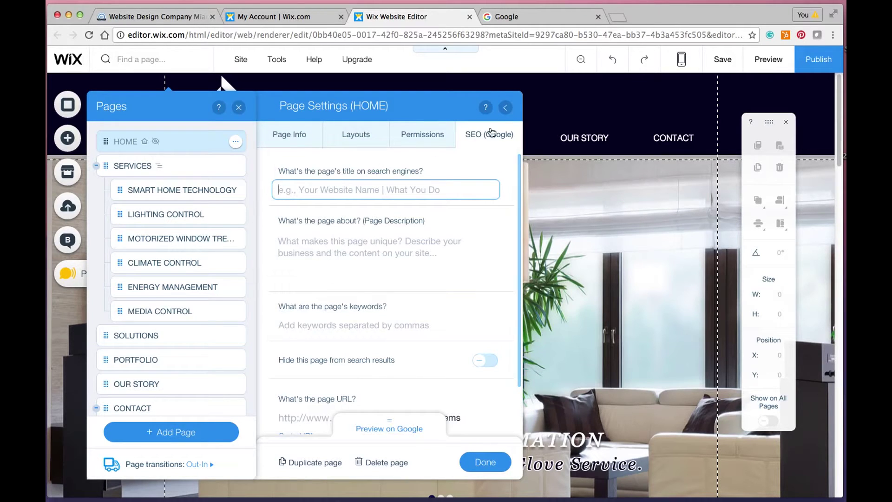
click(504, 108)
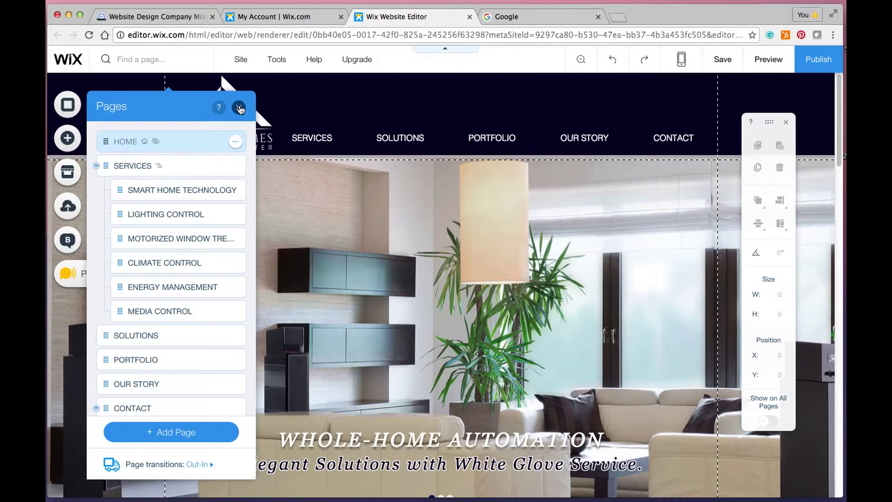
click(236, 108)
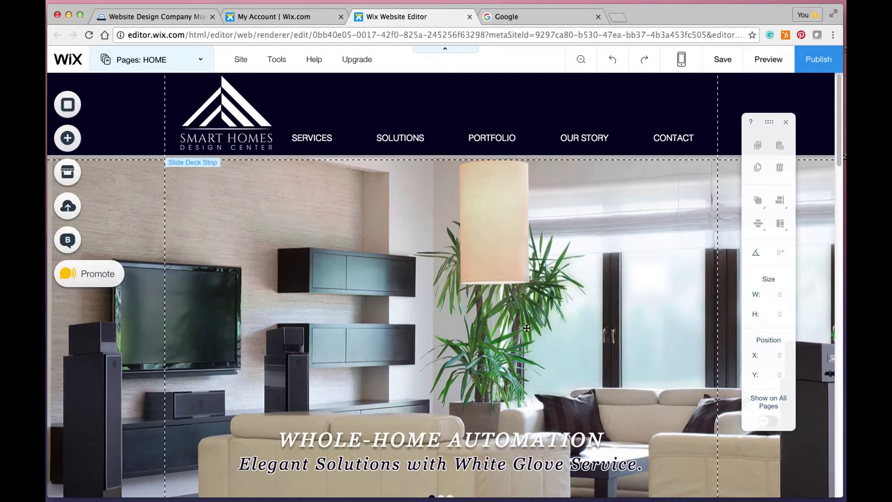
- Look through the HOME page's welcome text and service image grid, including in preview mode, and return to the editor
scroll(520, 330, down, 3)
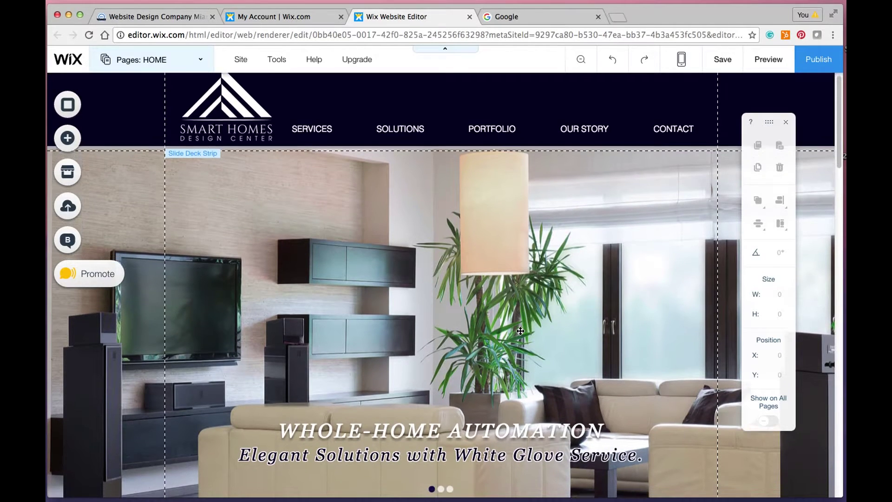
scroll(509, 326, down, 10)
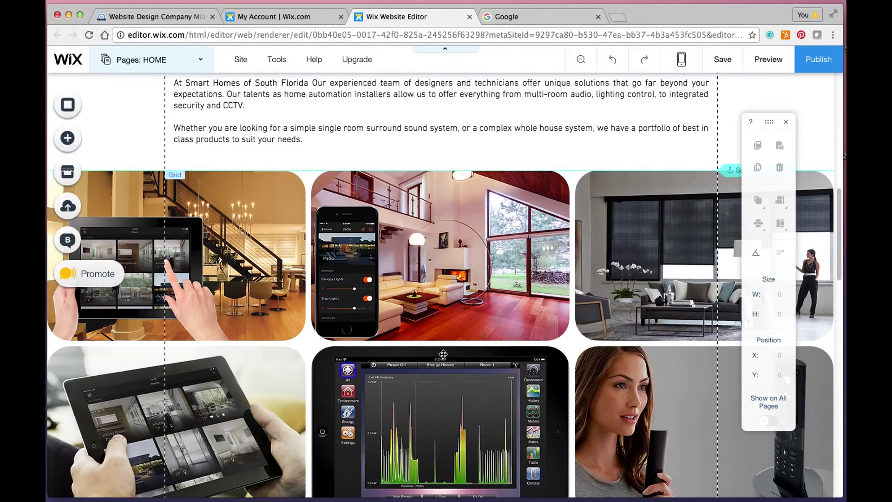
scroll(619, 401, down, 1)
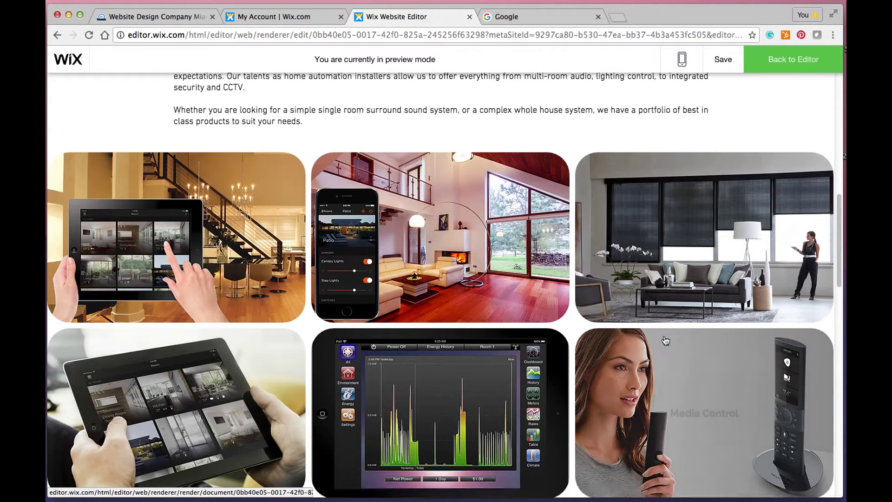
scroll(584, 223, up, 5)
scroll(597, 255, up, 5)
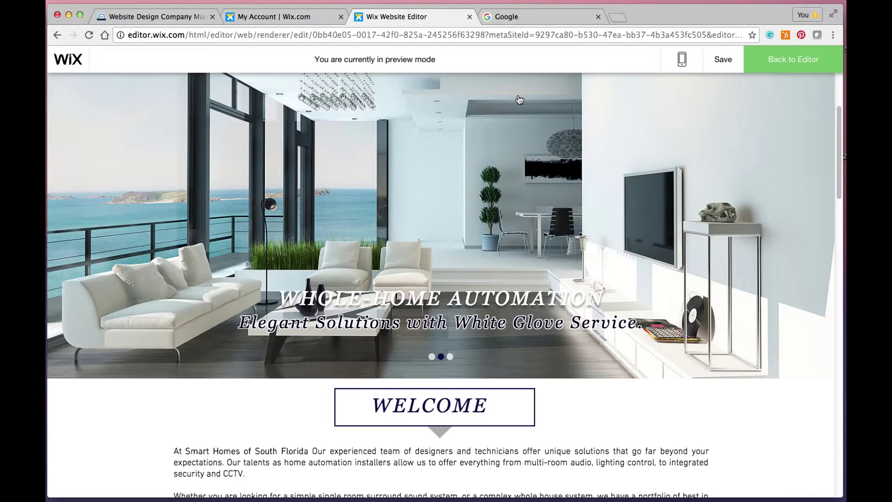
click(790, 62)
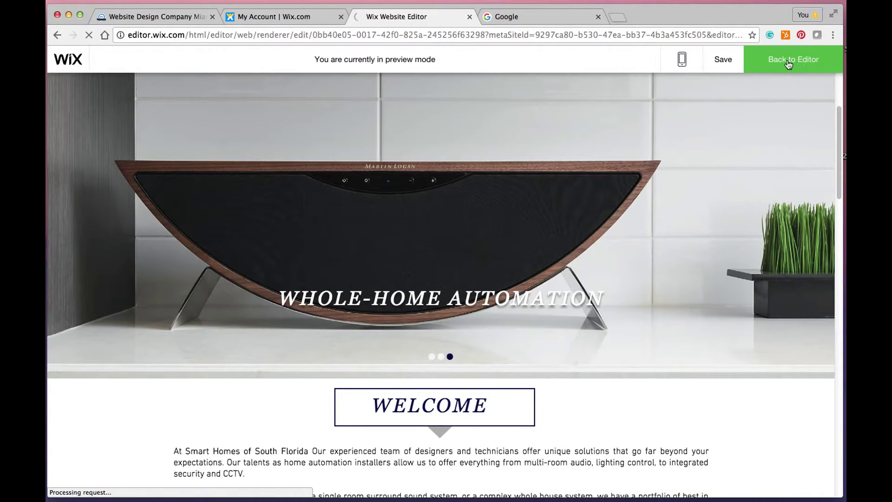
click(788, 65)
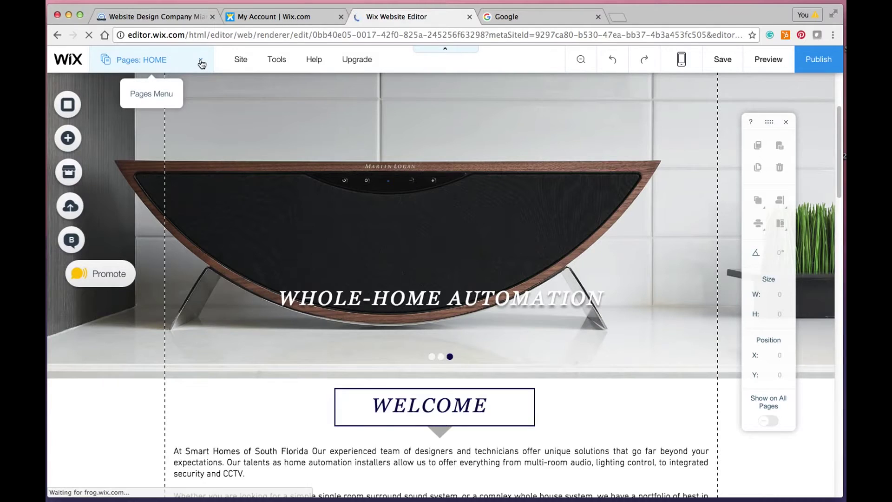
- In the HOME page's SEO settings, begin the search-engine title with "Smart Homes of South Florida -"
click(201, 64)
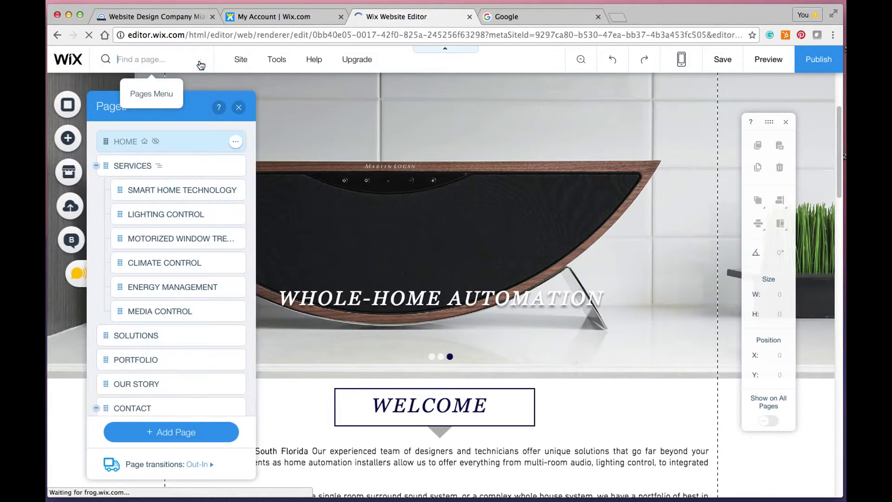
click(235, 142)
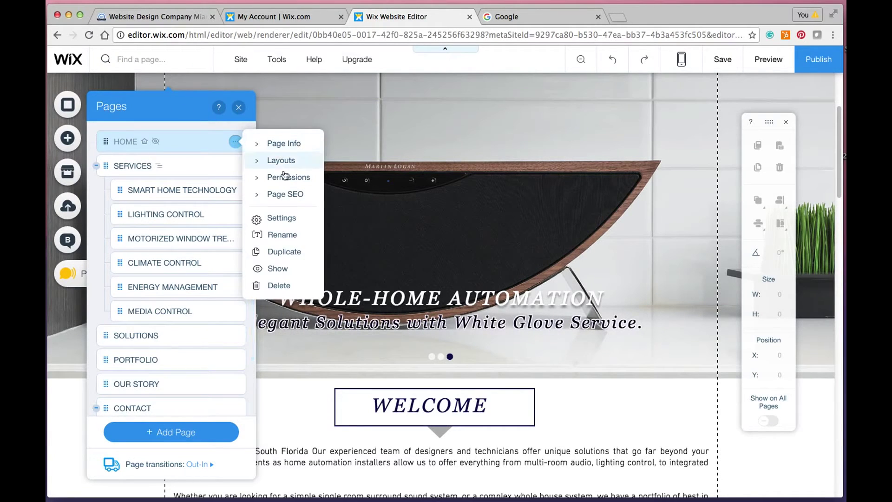
click(285, 194)
click(285, 191)
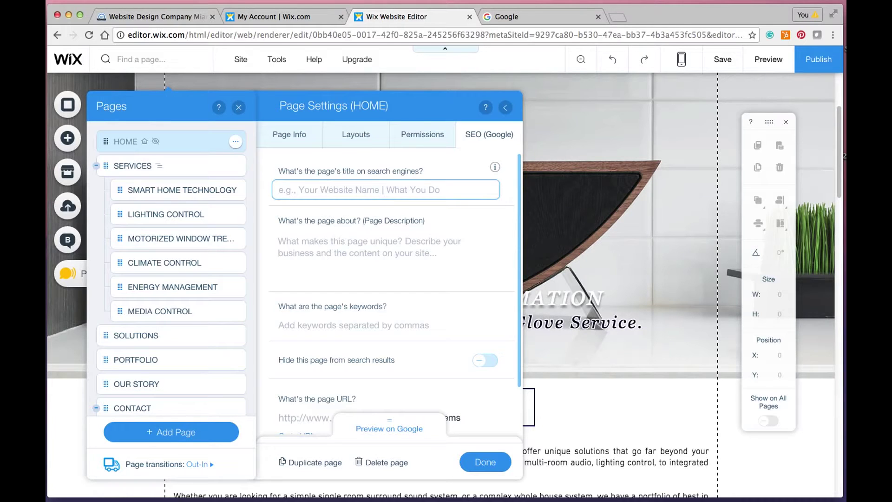
text(S)
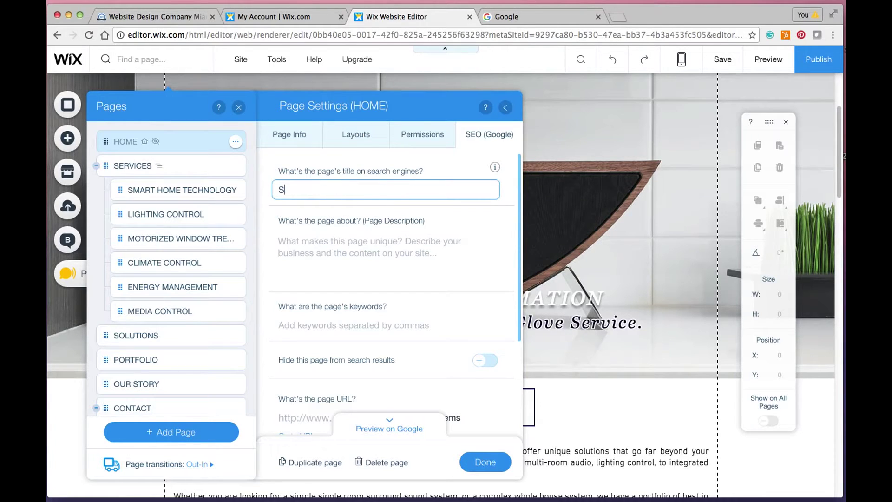
text(W)
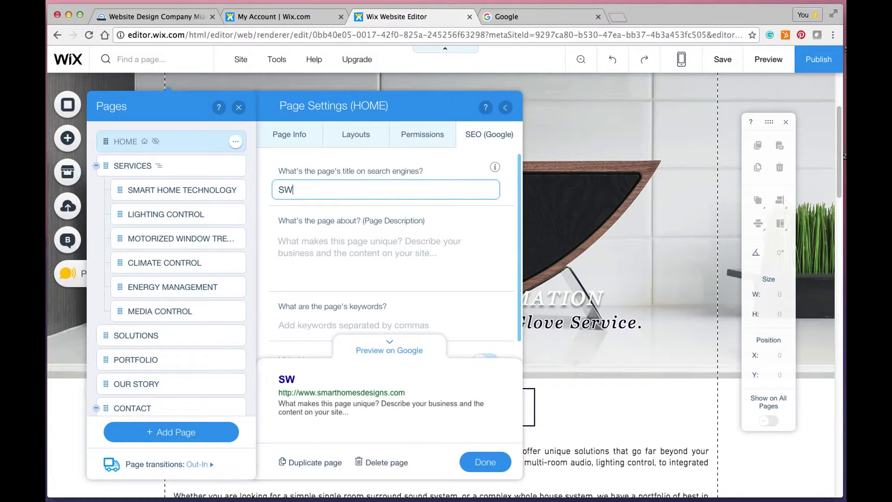
text(m)
key(BackSpace)
key(BackSpace)
text(mart Ho)
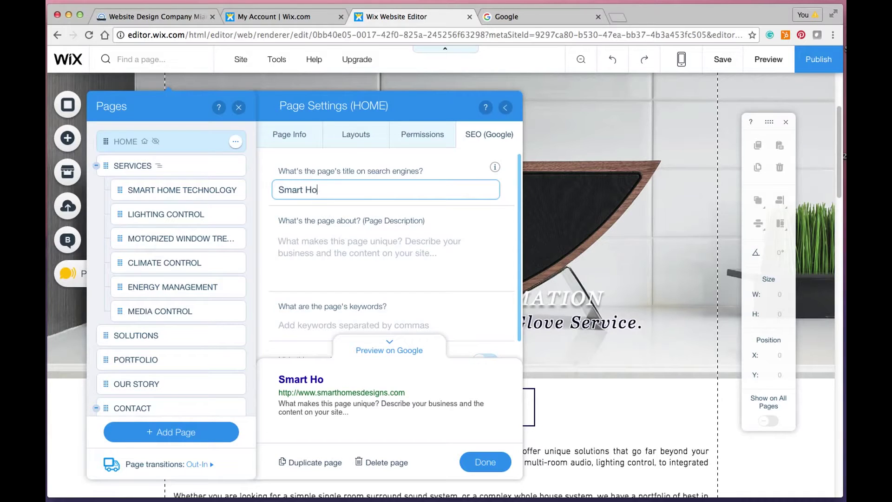
text(mes of South )
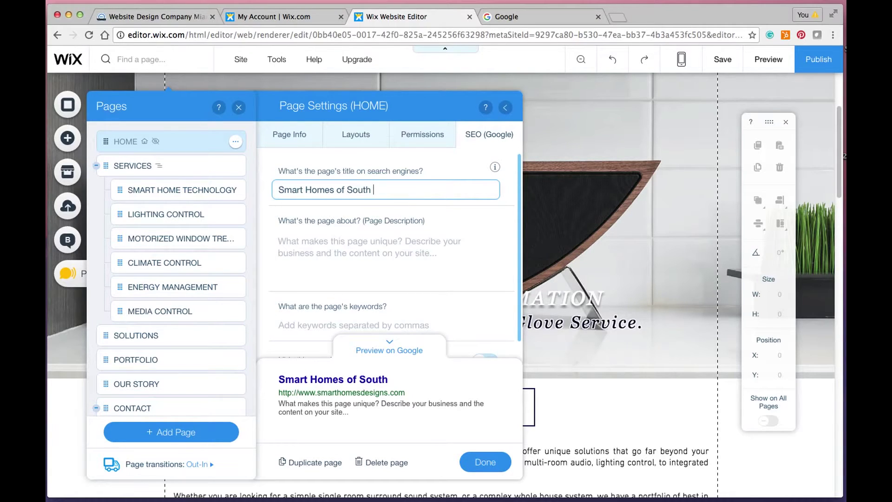
text(Florida)
text(-)
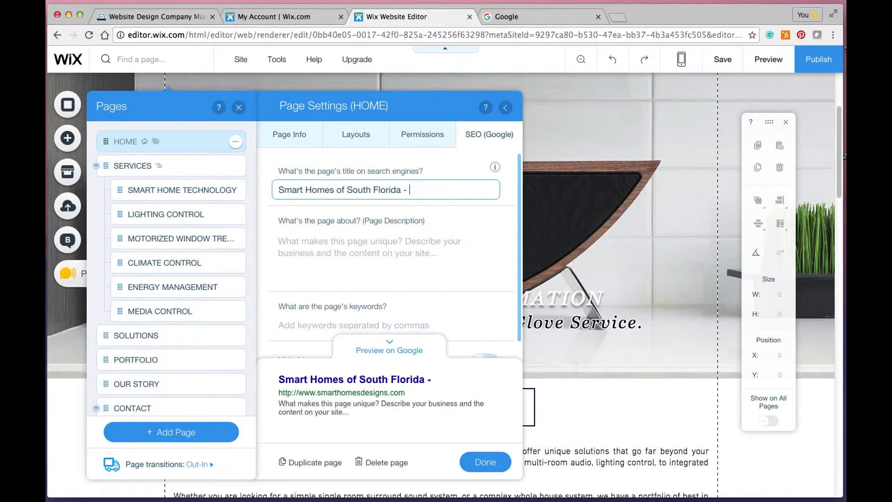
- Add the service phrase "Smart Home Systems" after the dash in the HOME page's search-engine title
text(Smart Hom)
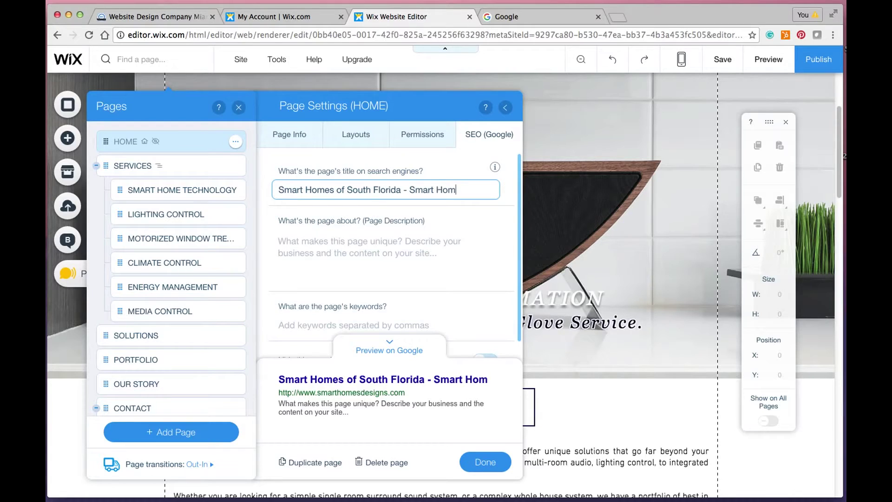
text(e S)
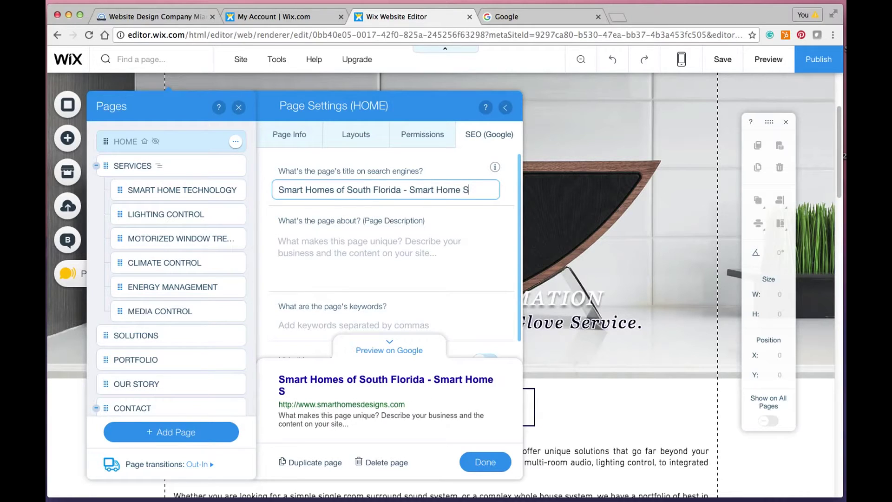
text(ystem)
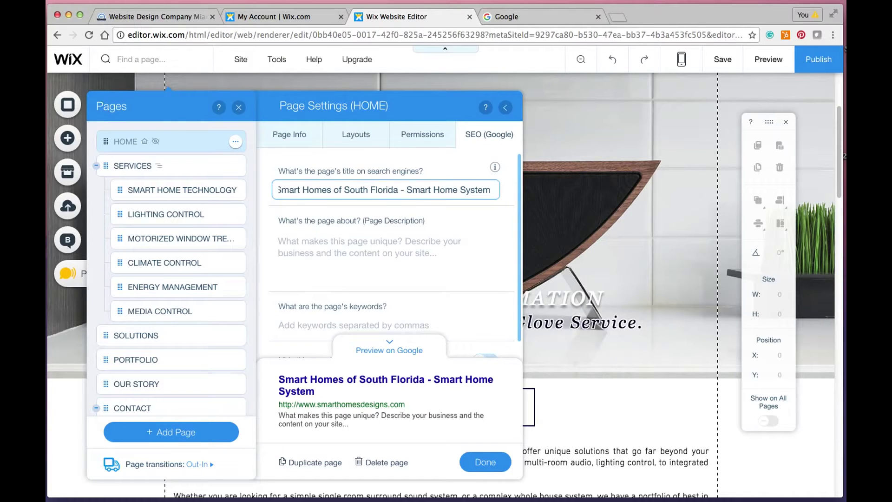
key(BackSpace)
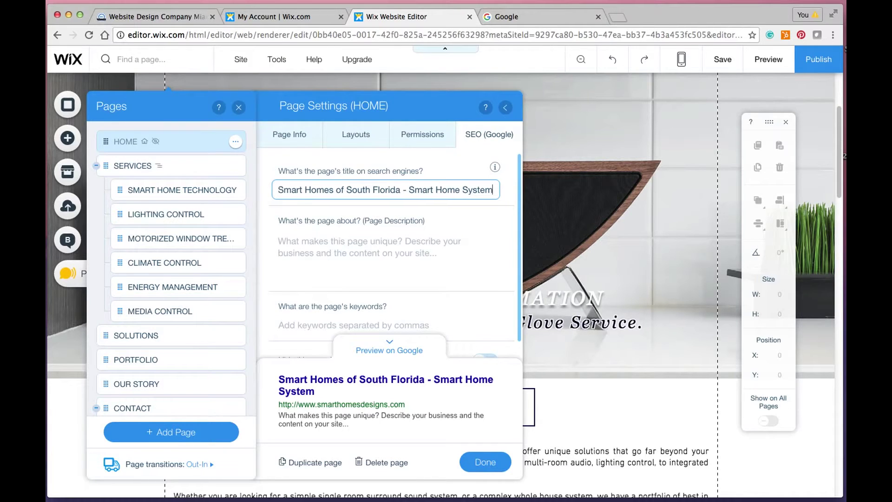
text(s)
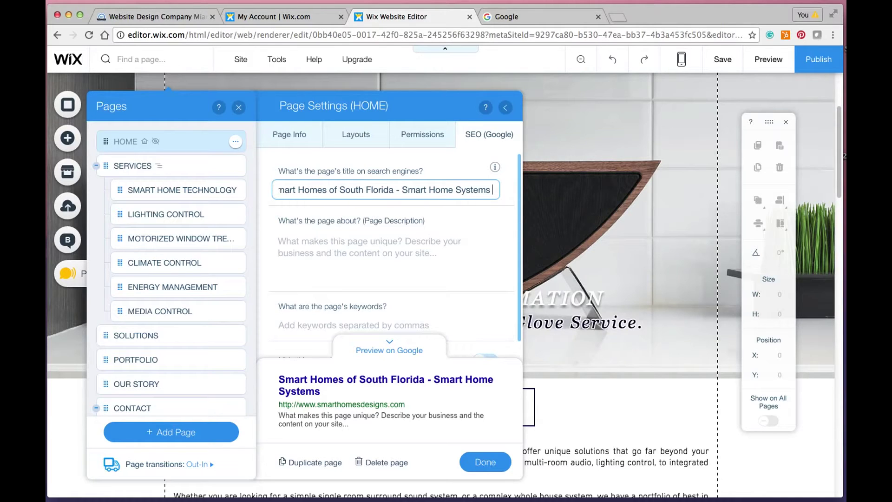
- Append the city name "Fort Lauderdale" after "Smart Home Systems" in the HOME page's search-engine title
text( Fort )
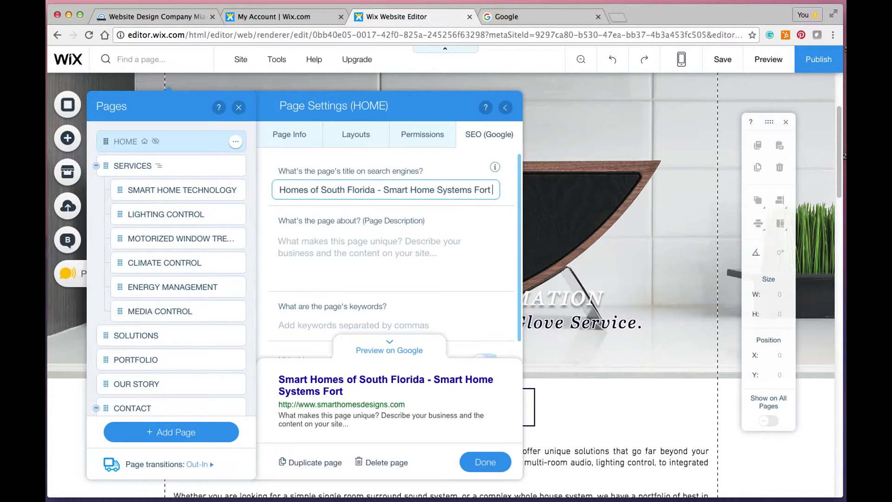
text(L)
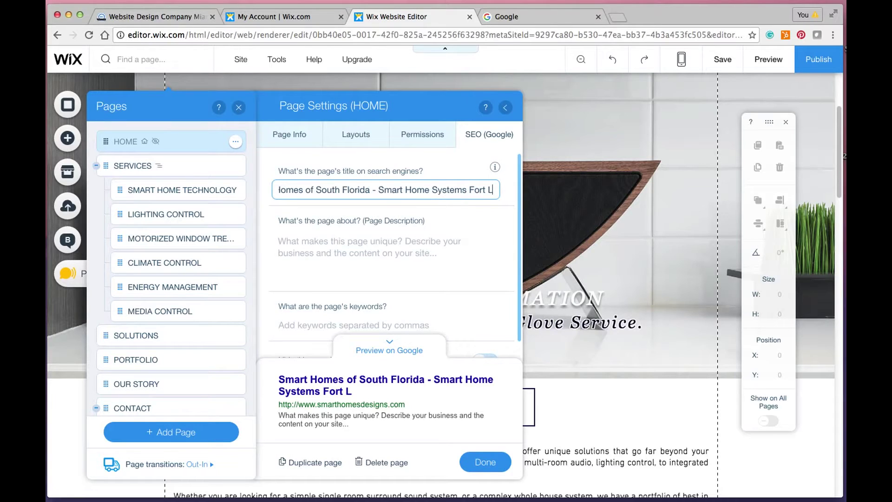
text(ort)
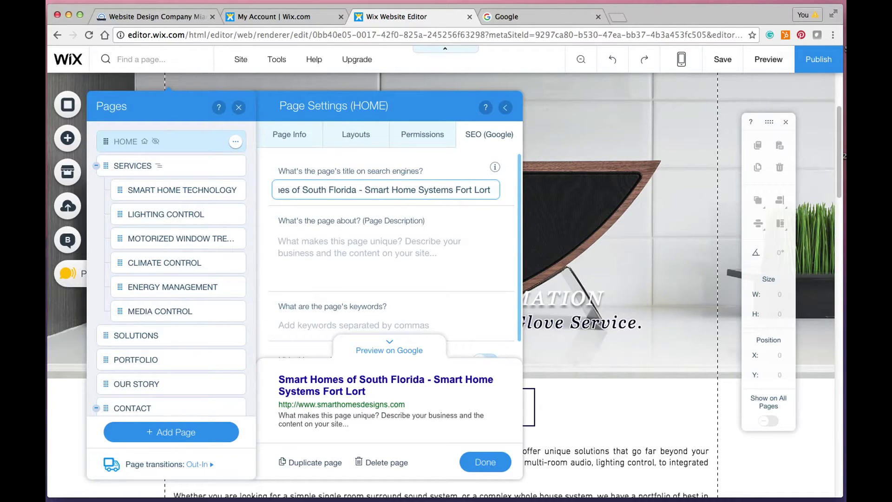
key(BackSpace)
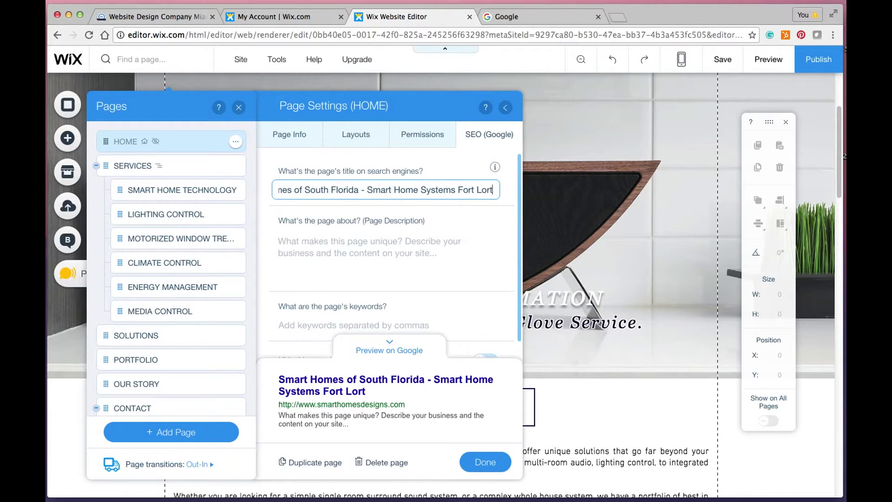
key(BackSpace)
key(BackSpace)
key(BackSpace)
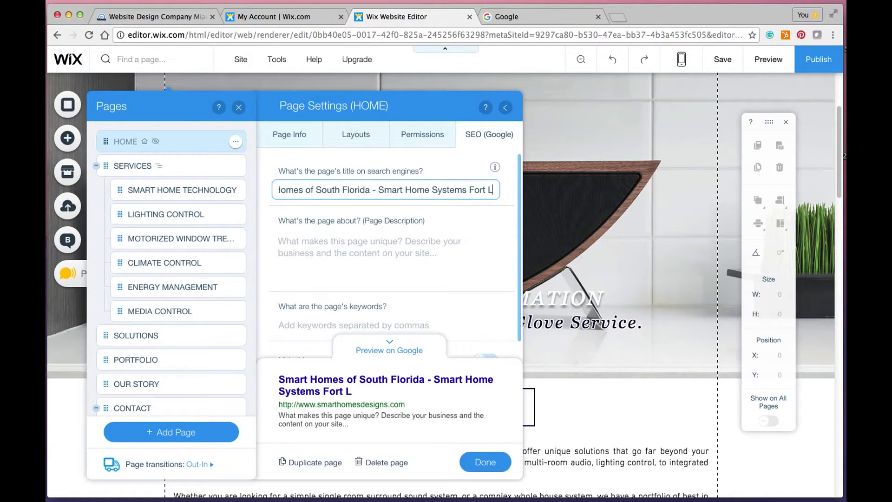
text(a)
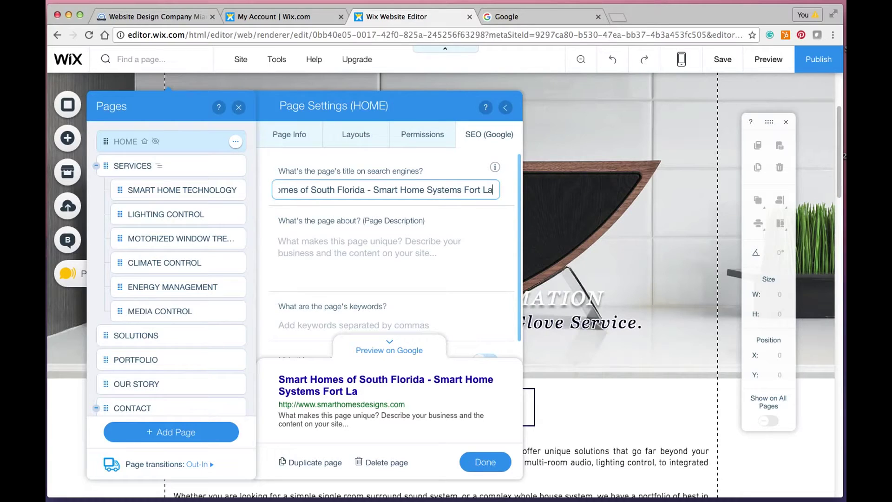
text(uderda)
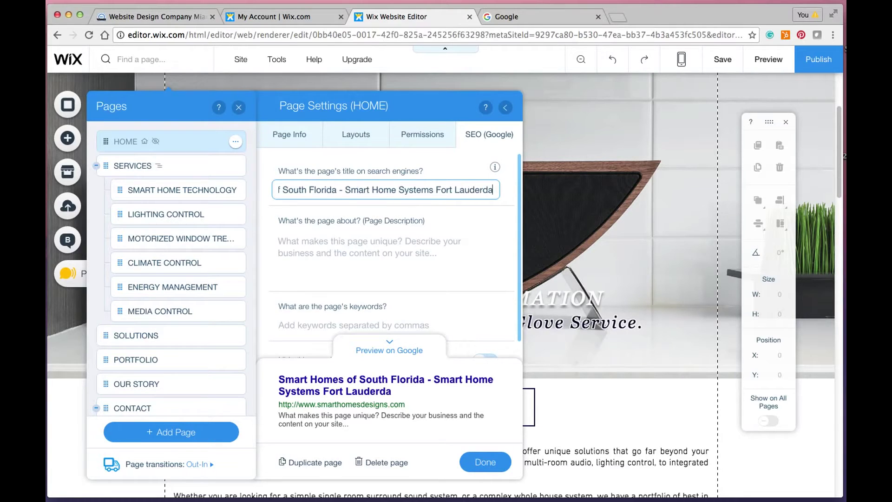
text(le)
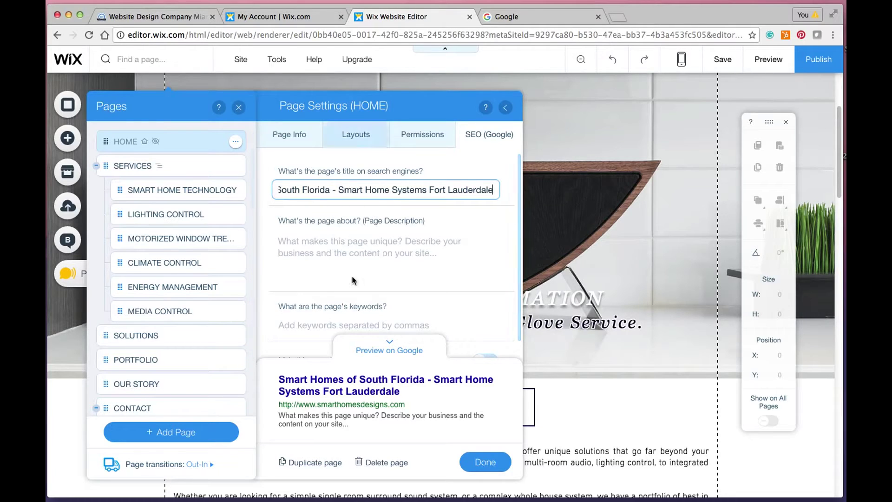
- Review the HOME page's description, keywords and page URL fields against its search-engine title, and finish the page settings
click(347, 250)
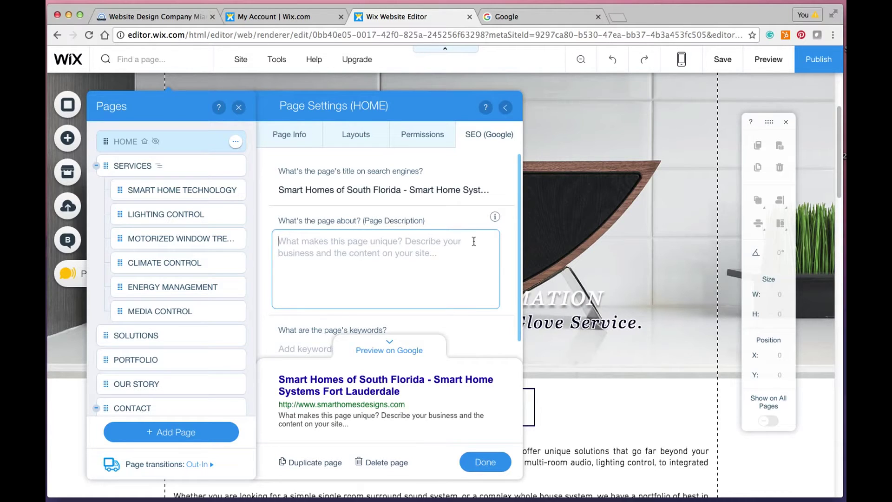
mouse_move(496, 218)
scroll(394, 261, down, 1)
scroll(394, 260, down, 3)
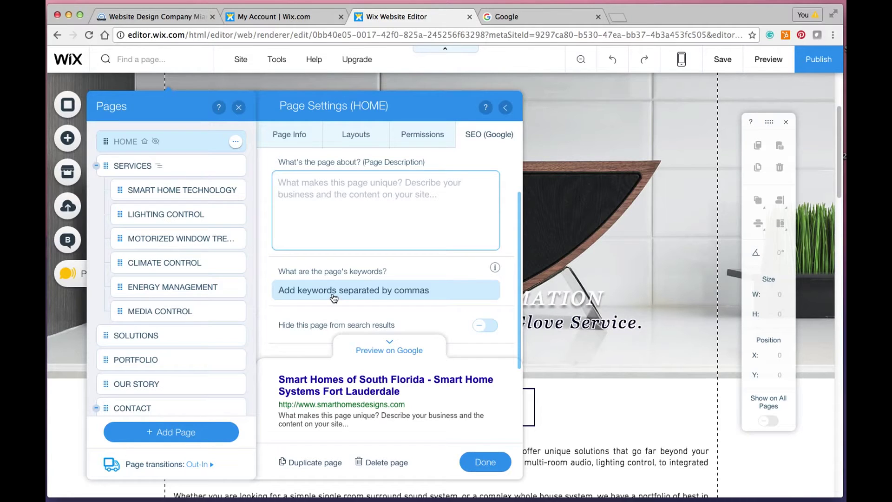
scroll(333, 297, up, 2)
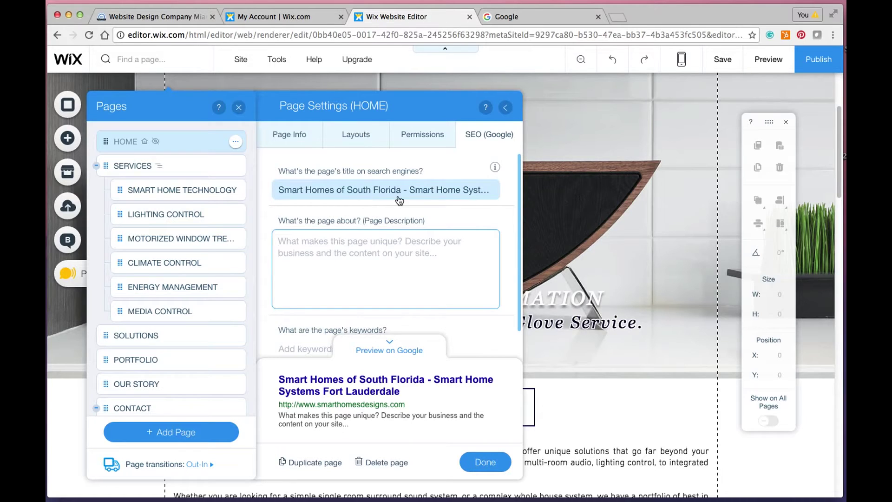
scroll(394, 222, down, 1)
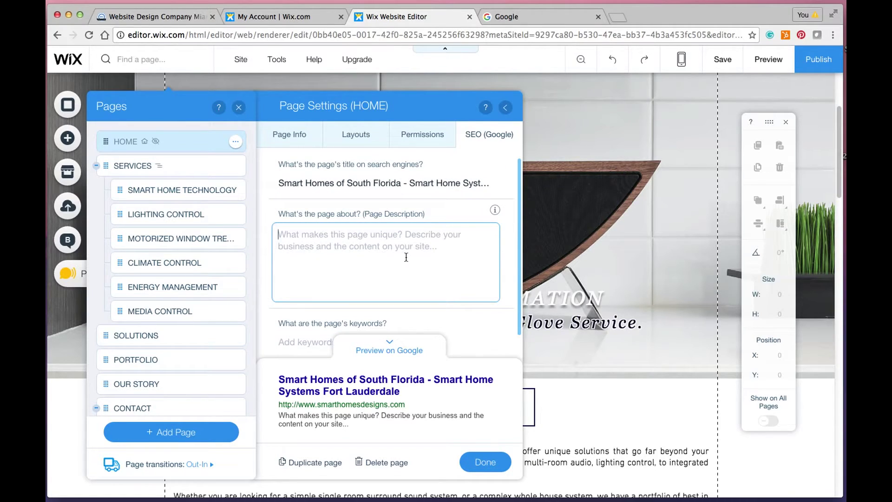
click(373, 246)
scroll(439, 259, down, 5)
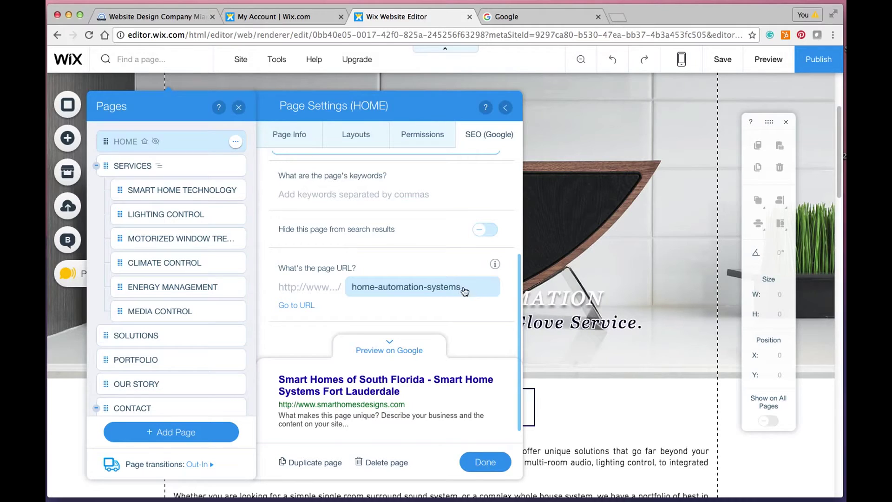
scroll(448, 292, up, 3)
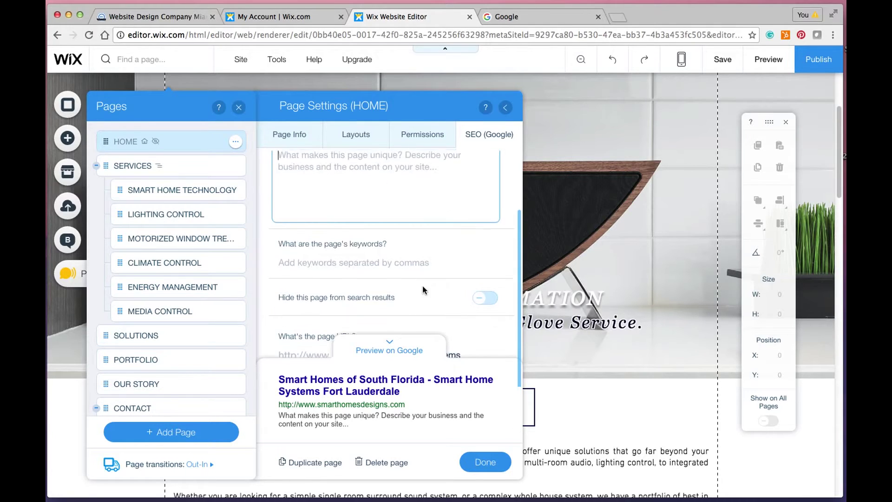
scroll(422, 285, up, 3)
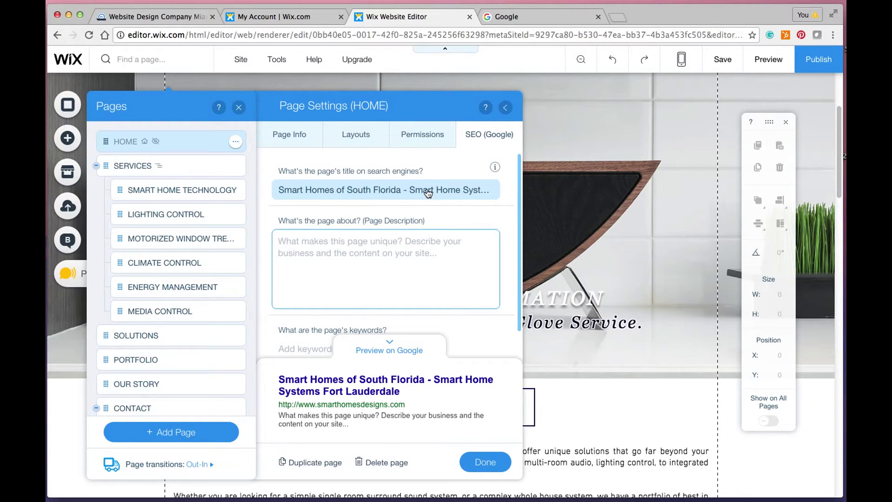
scroll(417, 281, down, 5)
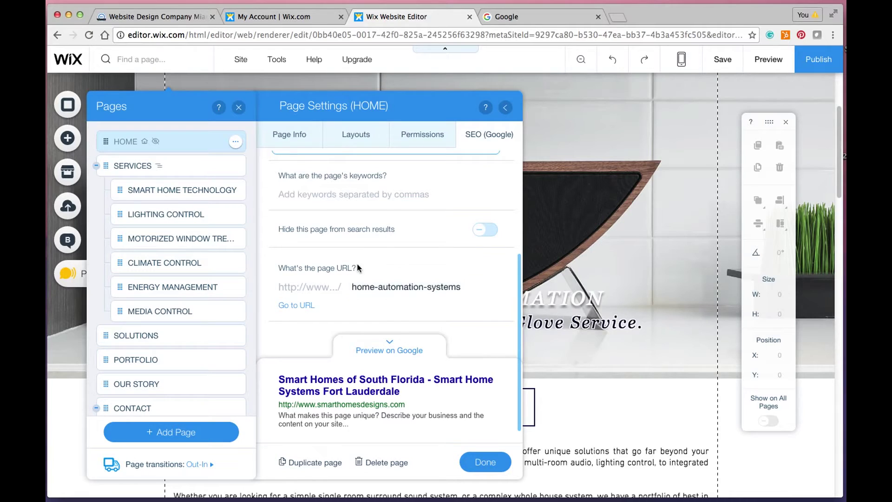
scroll(429, 293, up, 3)
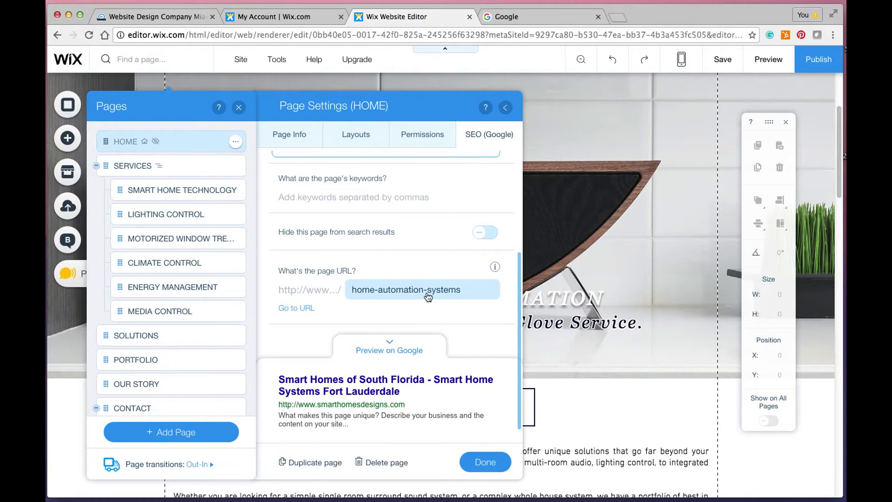
scroll(364, 222, up, 2)
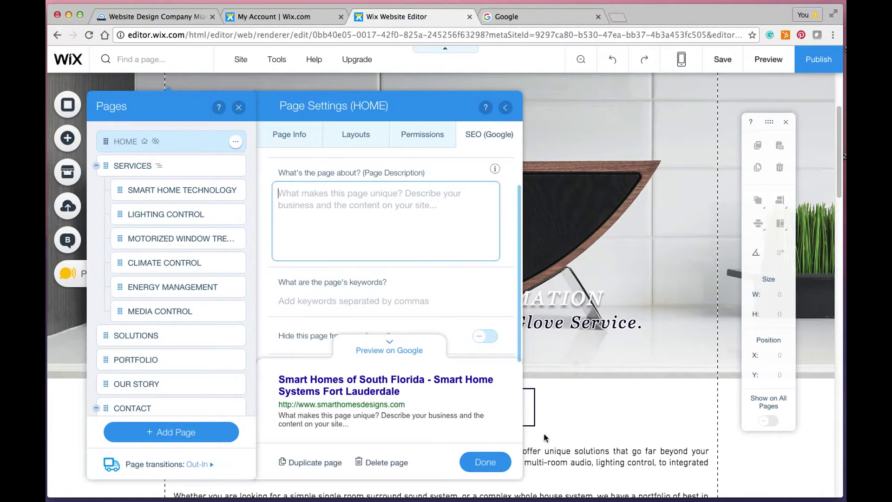
click(486, 463)
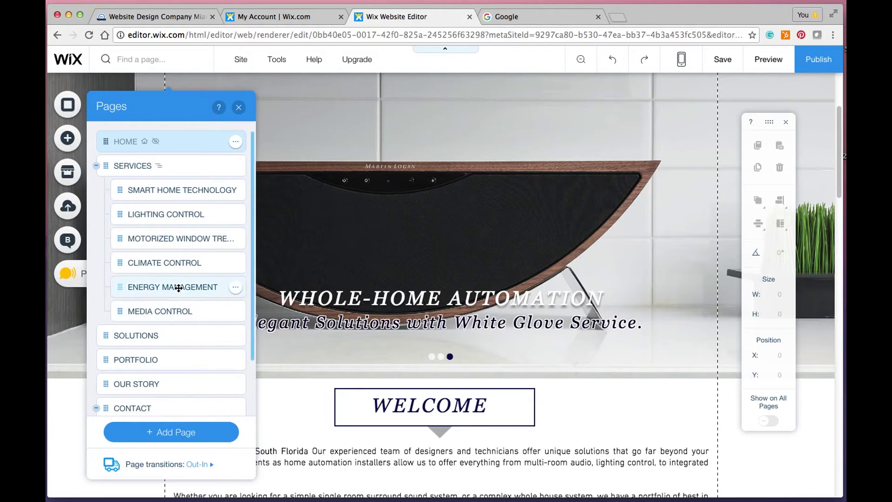
- In the ENERGY MANAGEMENT page's SEO settings, begin the search-engine title with "Home Automation -"
click(236, 288)
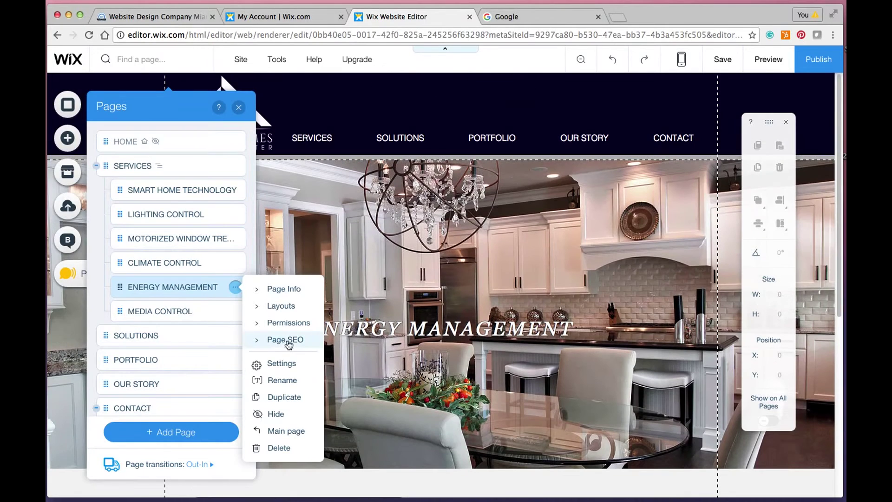
click(287, 339)
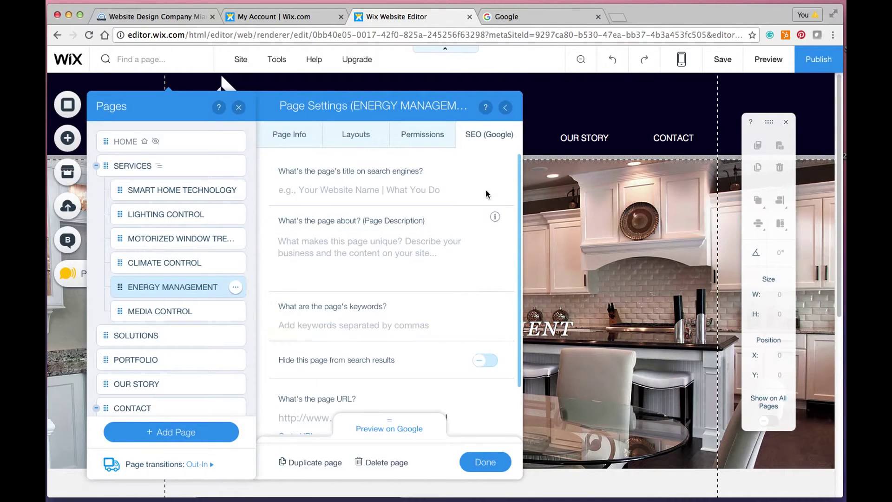
click(333, 189)
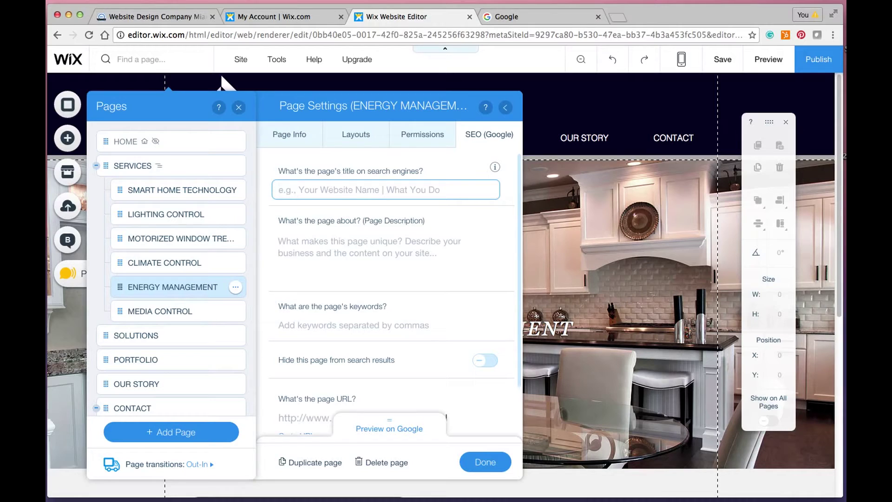
text(H)
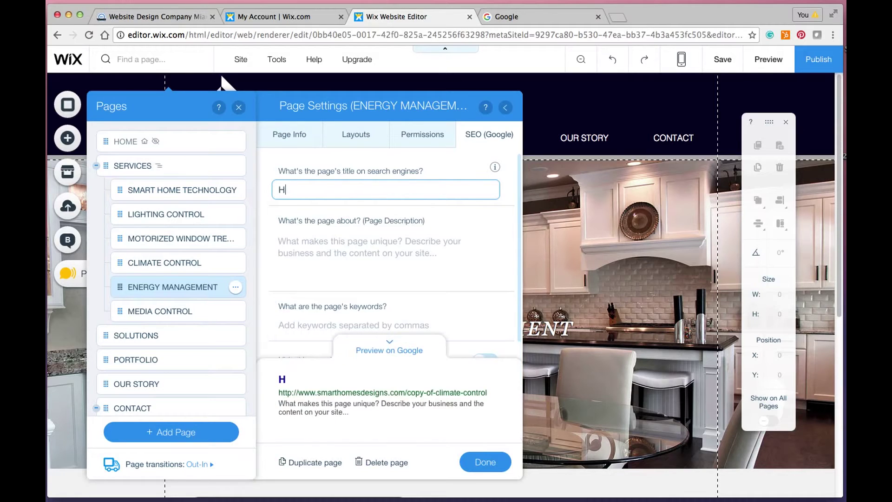
text(ome Automa)
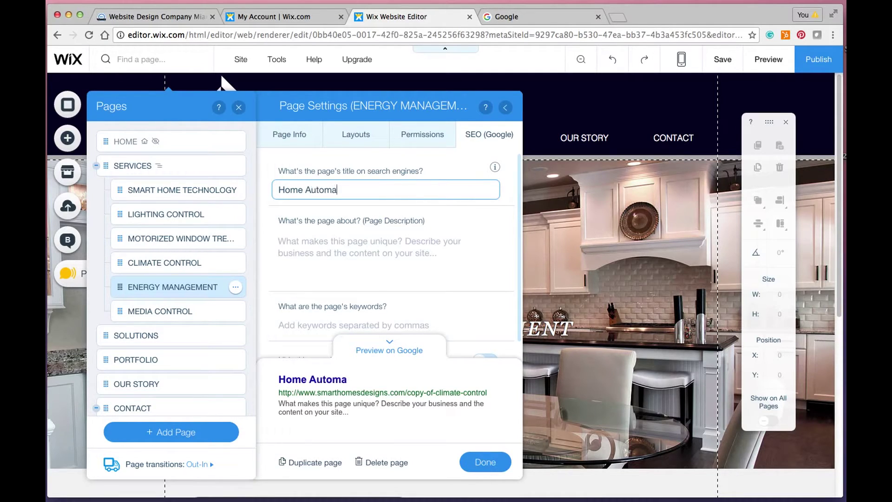
text(tion -)
- Complete the ENERGY MANAGEMENT page's search-engine title with "Home Energy Management Fort Lauderdale" after the dash
text(Home)
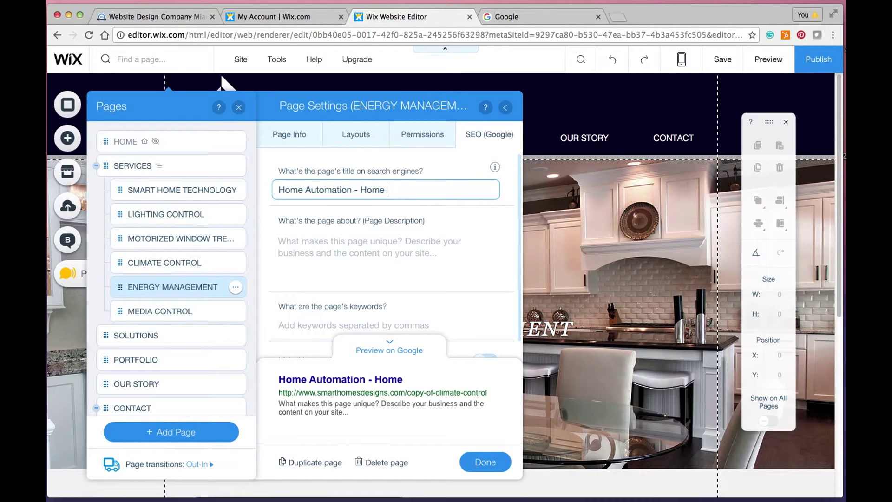
text(Energ)
text(y M)
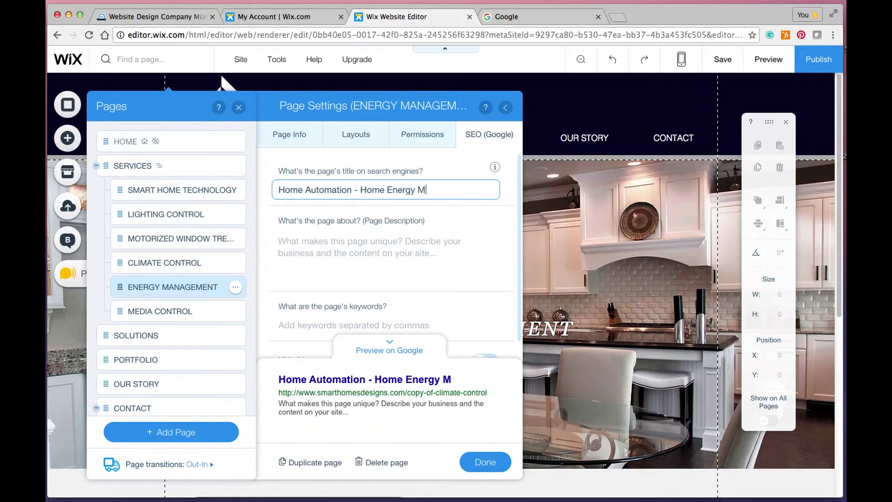
text(anagem)
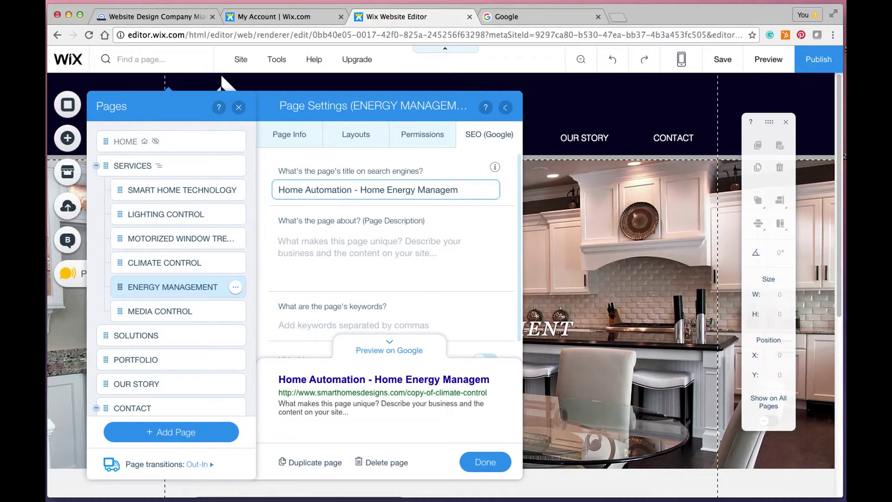
text(ent)
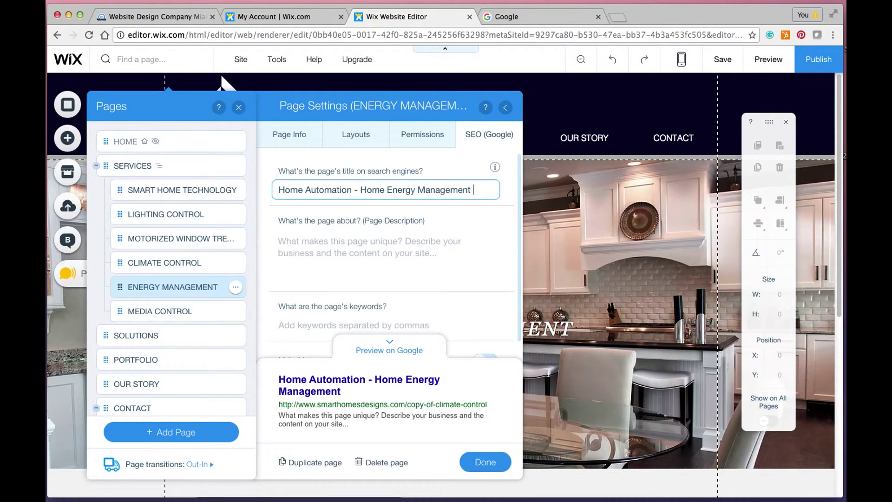
text( Fort L)
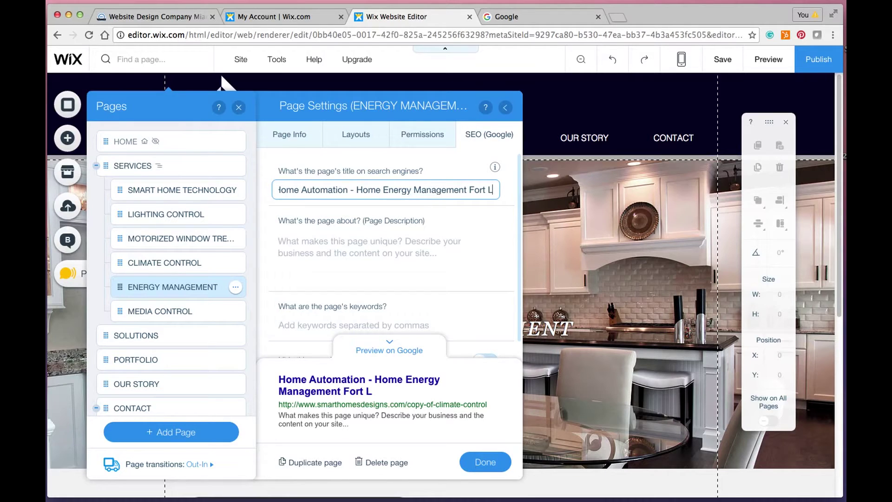
text(auderdal)
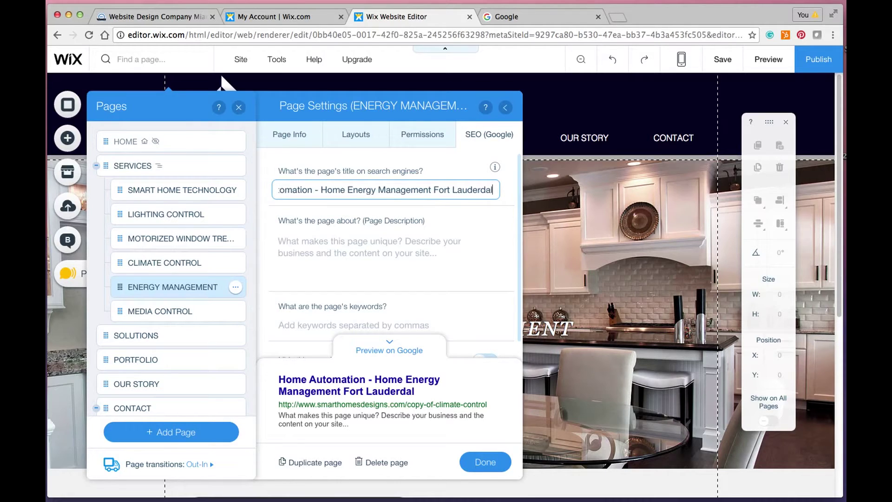
text(e)
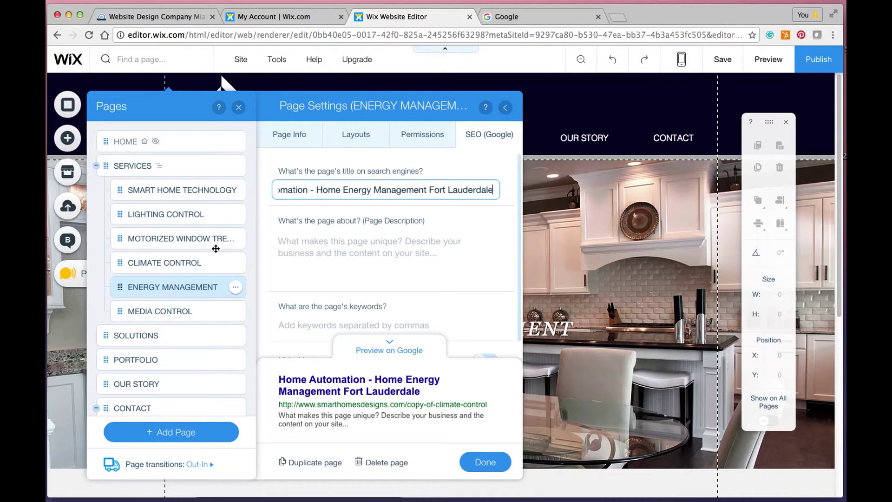
- Replace the ENERGY MANAGEMENT page's URL in its SEO settings with "home-energy-management"
click(318, 249)
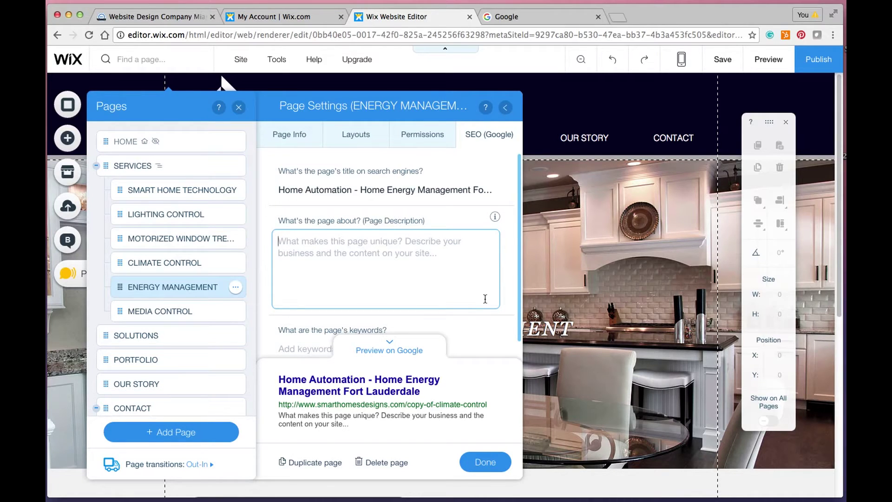
scroll(467, 305, down, 3)
scroll(467, 304, down, 3)
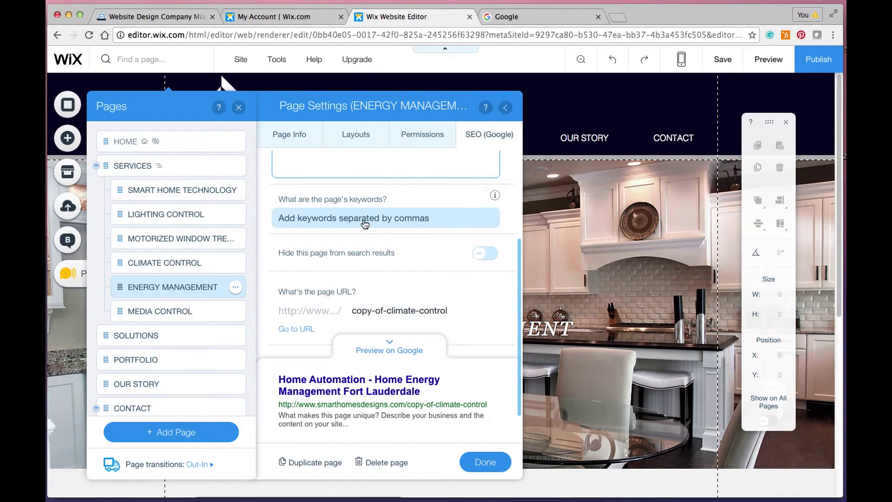
scroll(364, 224, down, 1)
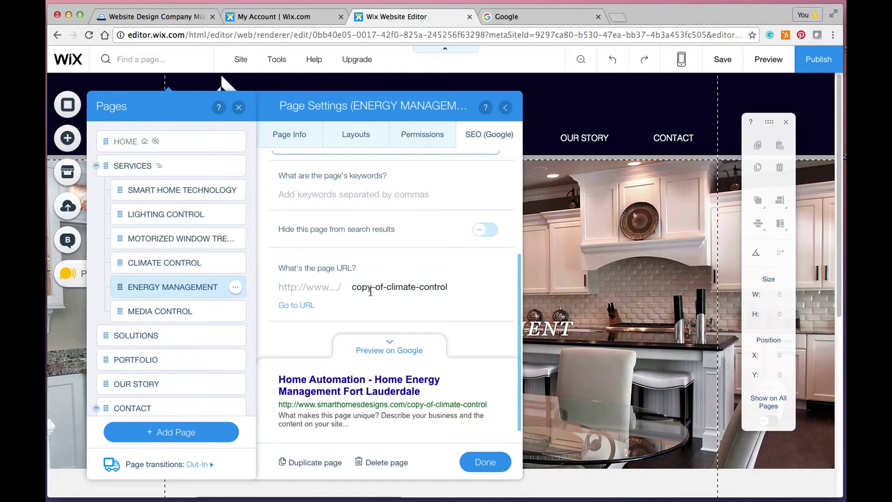
click(402, 286)
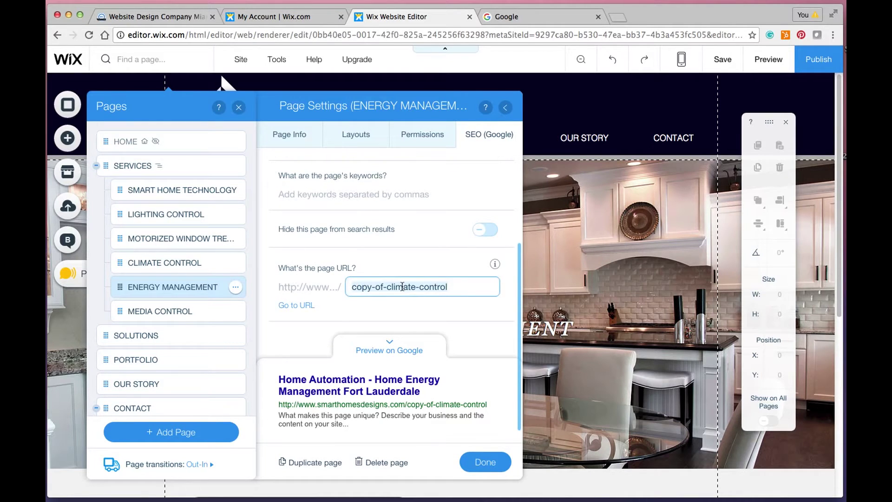
key(super+a)
key(BackSpace)
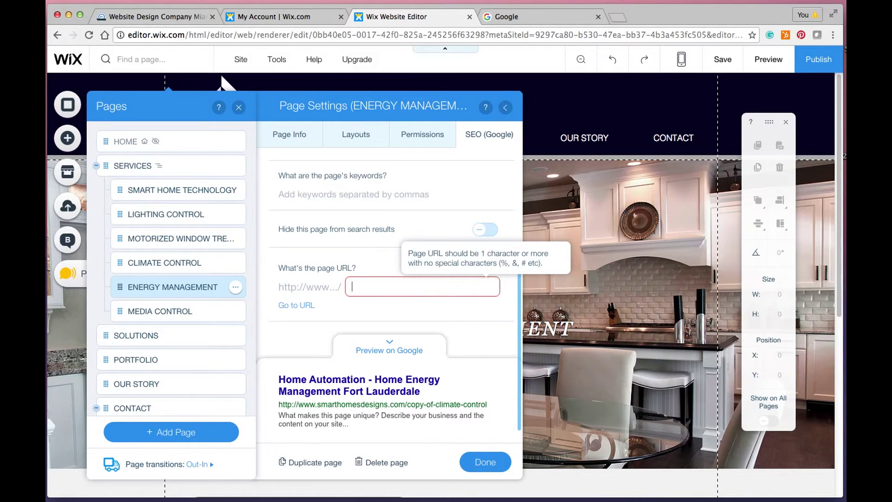
text(h)
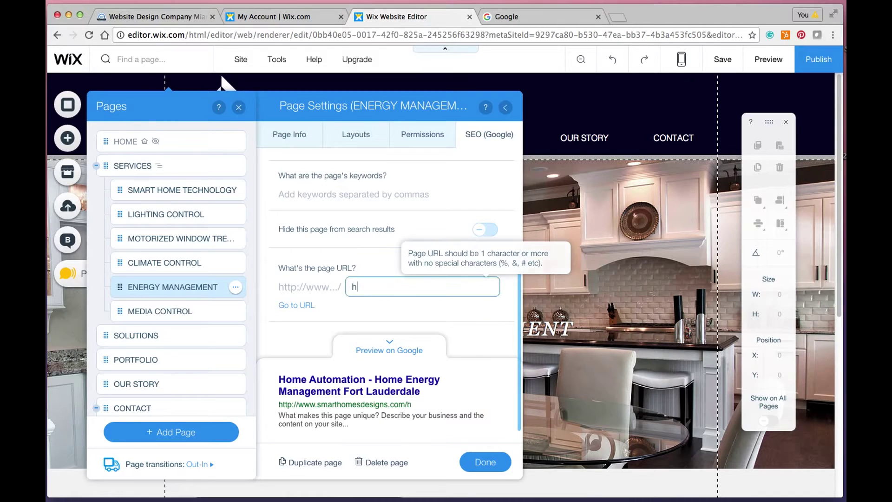
text(ome-en)
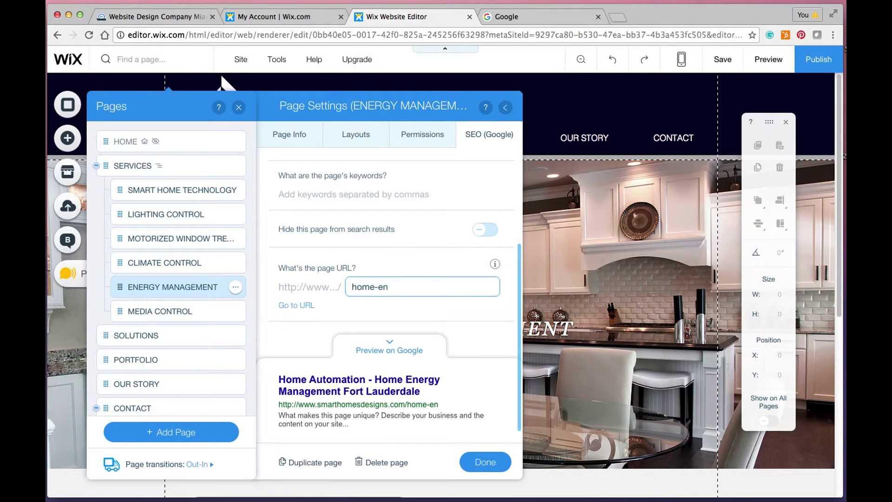
text(ergy-managem)
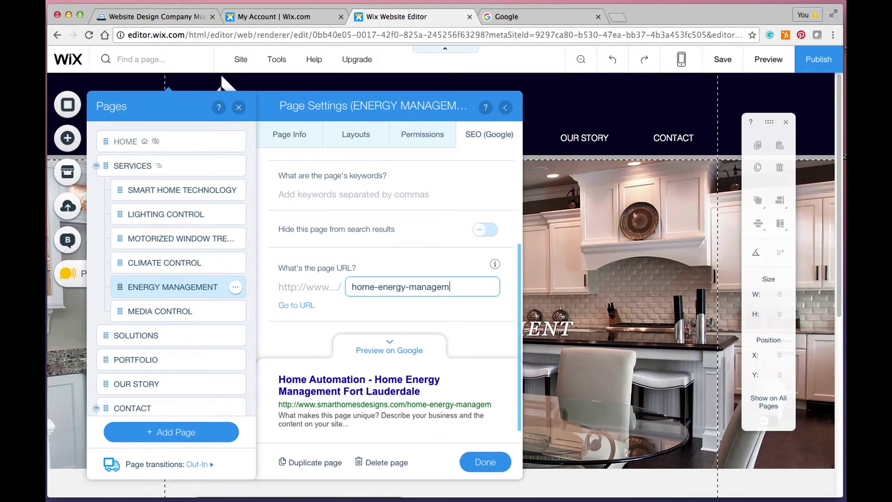
text(ent)
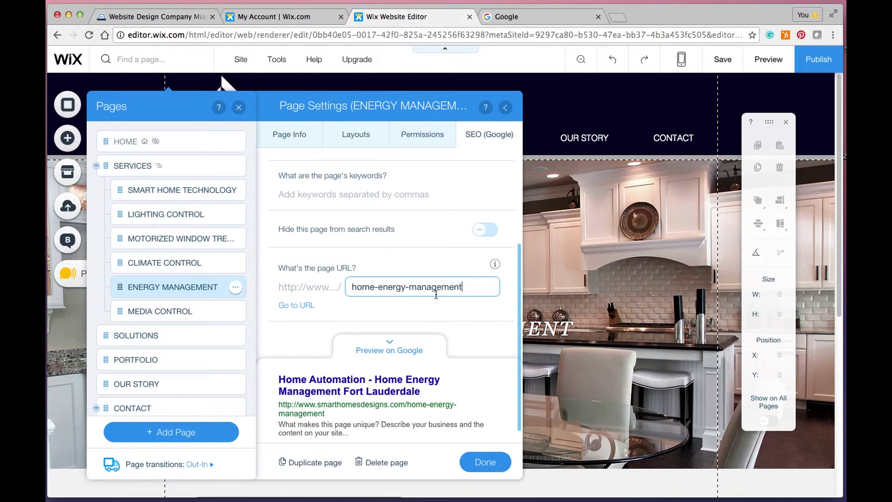
- Remove "-e" between "home" and "energy" in the page URL and insert "s" at its beginning
scroll(420, 289, up, 1)
scroll(421, 289, up, 5)
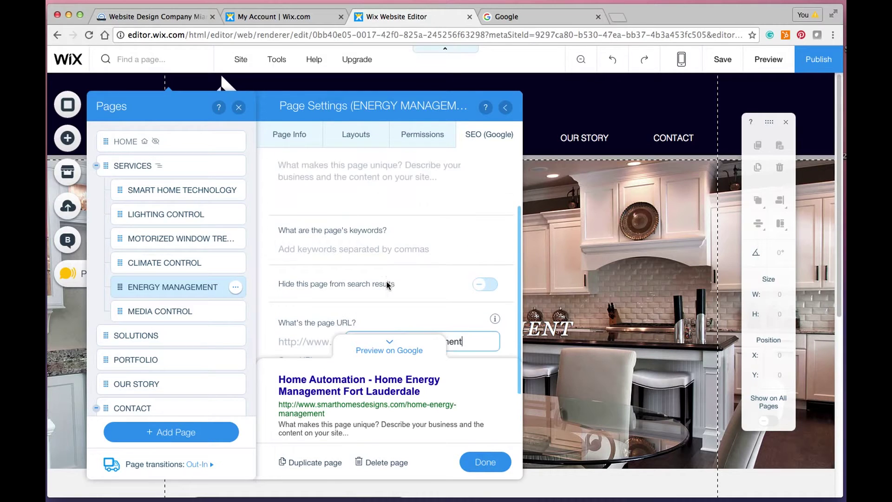
scroll(388, 285, up, 3)
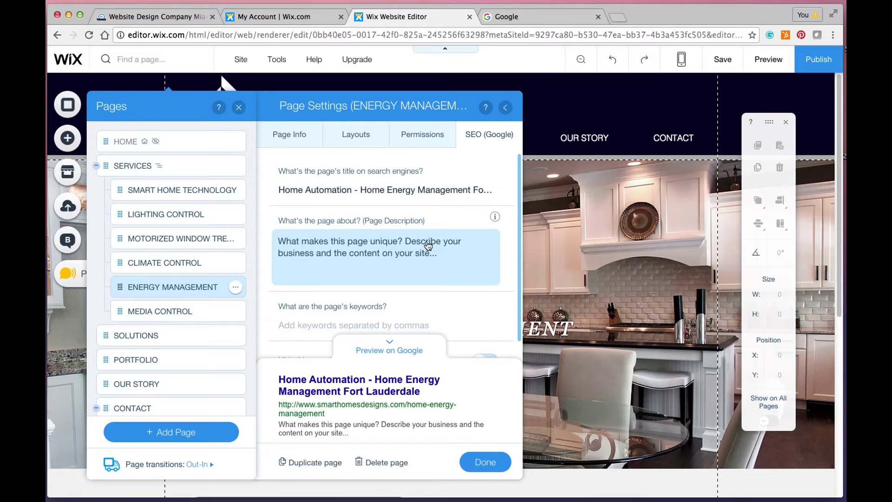
scroll(428, 245, down, 2)
scroll(427, 245, down, 5)
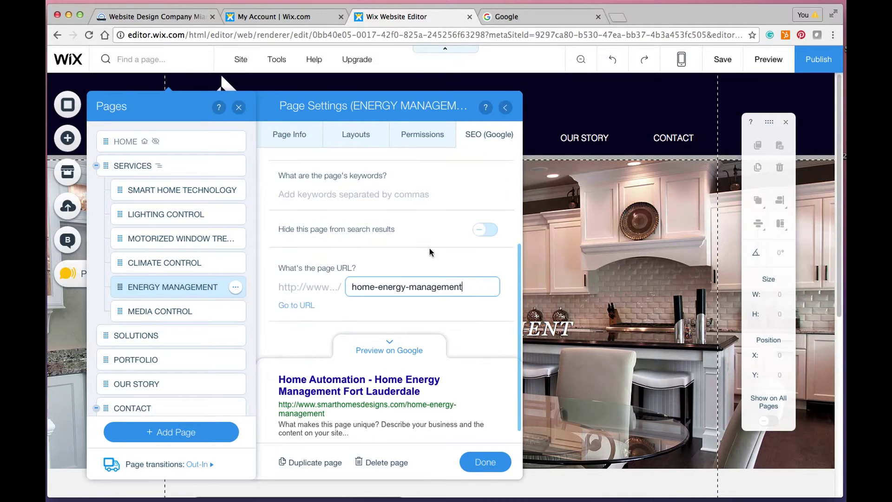
click(378, 286)
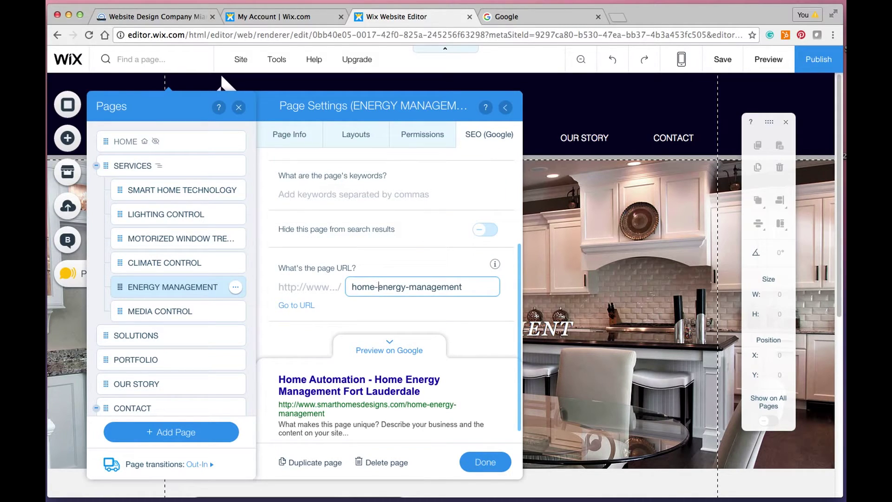
key(BackSpace)
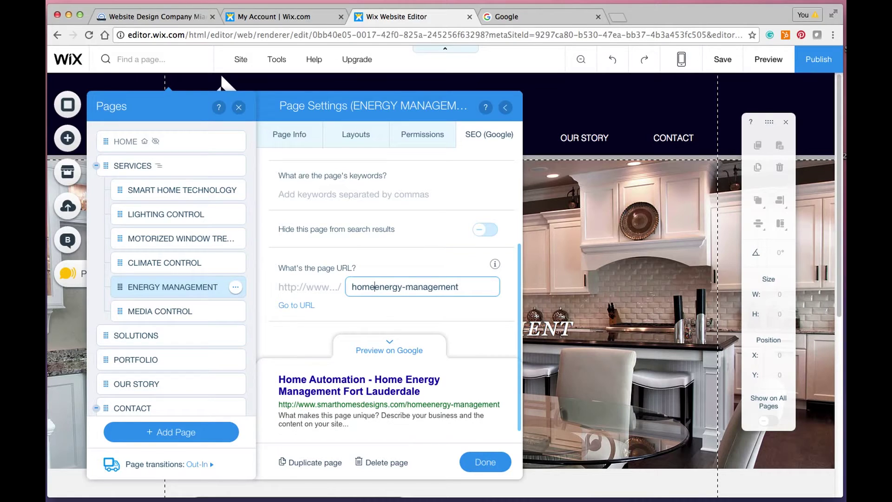
key(BackSpace)
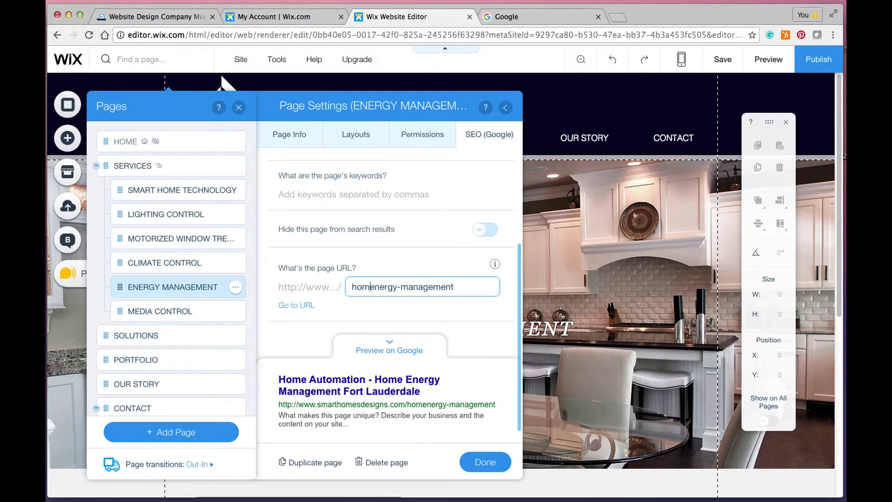
click(352, 289)
text(s)
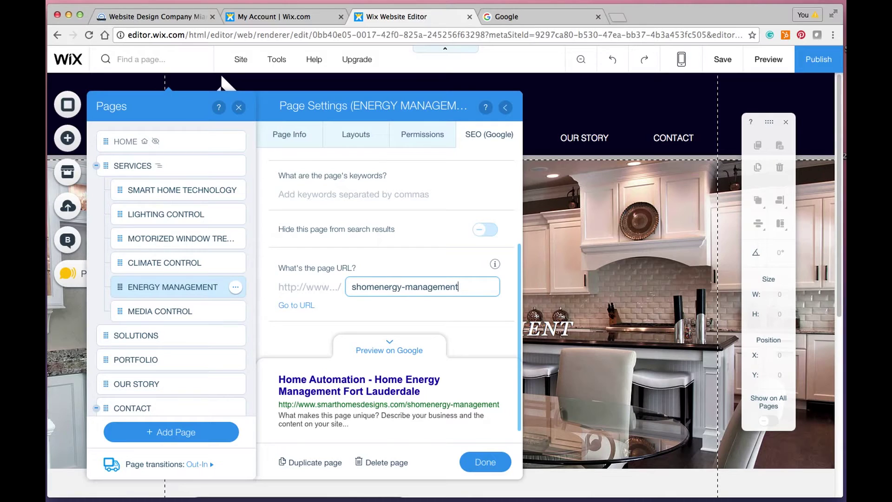
text(mar)
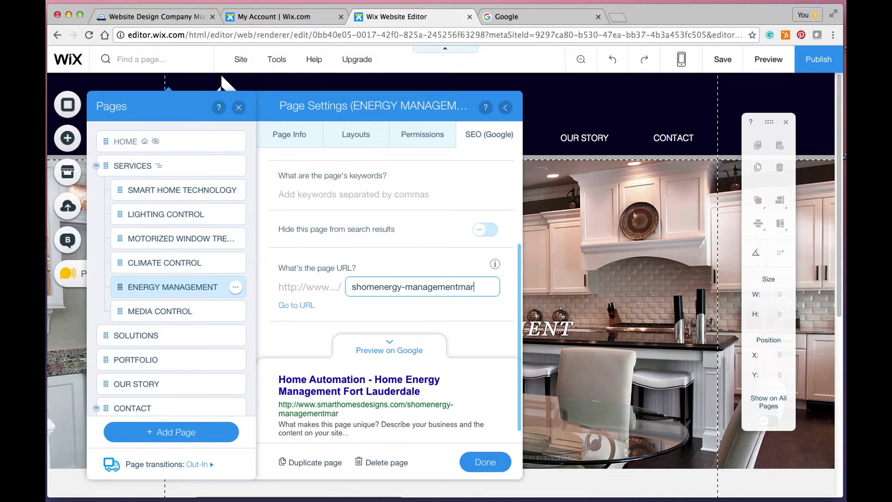
text(t)
key(BackSpace)
key(BackSpace)
key(BackSpace)
key(BackSpace)
key(BackSpace)
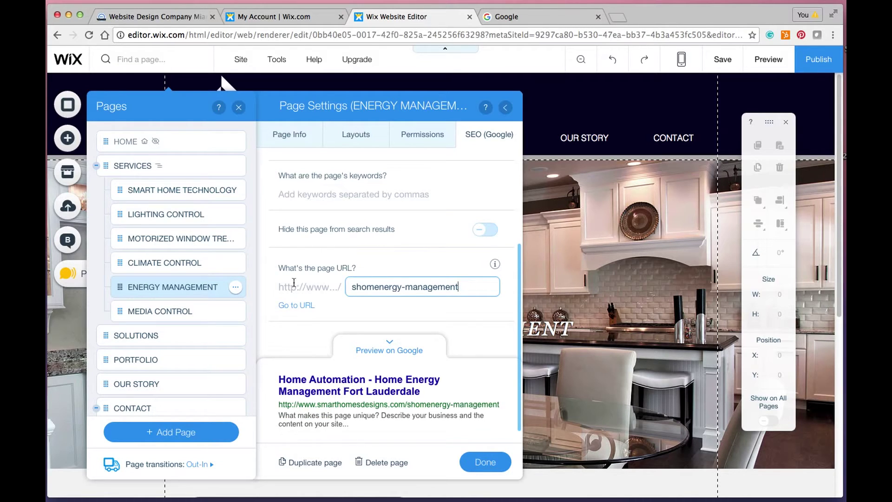
- Correct the page URL to "smart-home-energy-management", finish the page settings and close the page list
click(355, 286)
text(m)
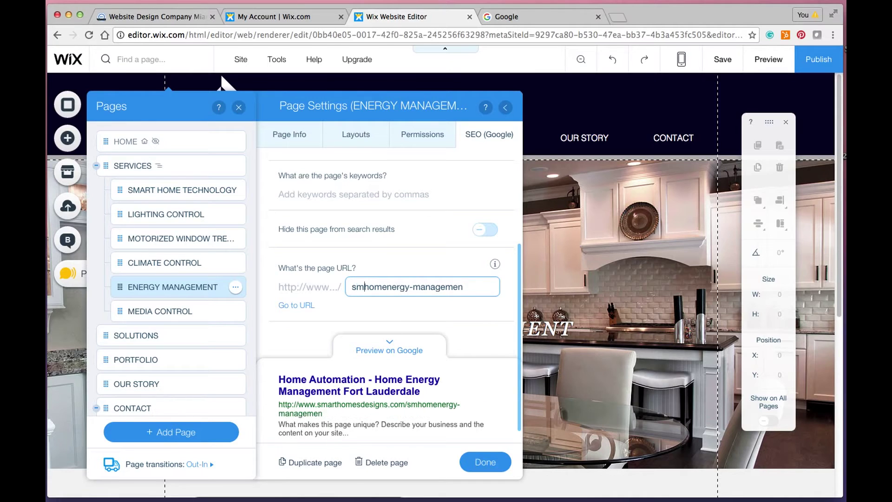
text(art)
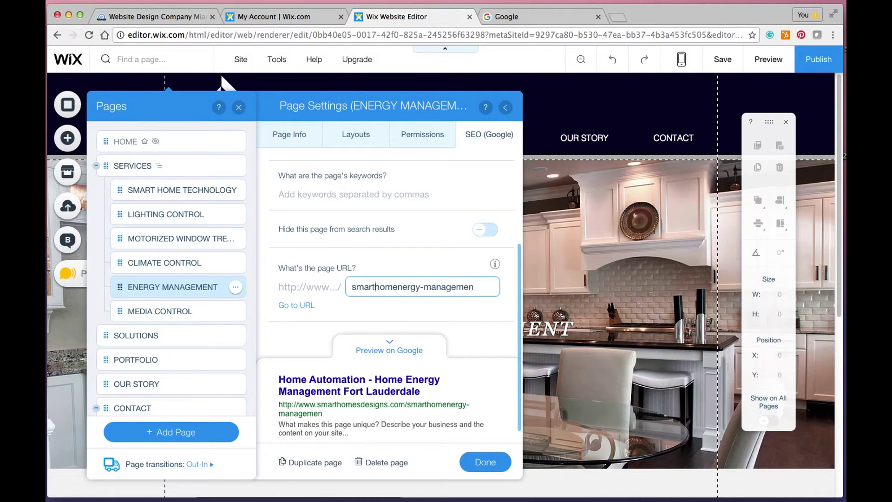
text(-)
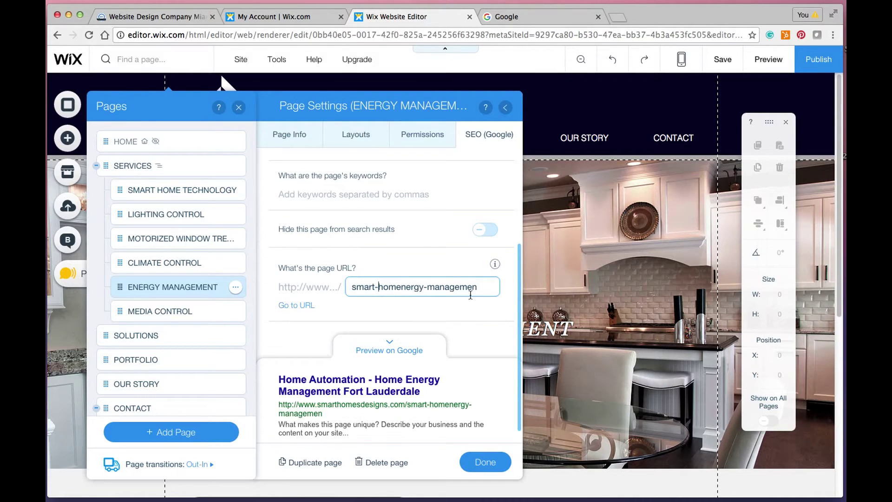
click(397, 288)
text(e-)
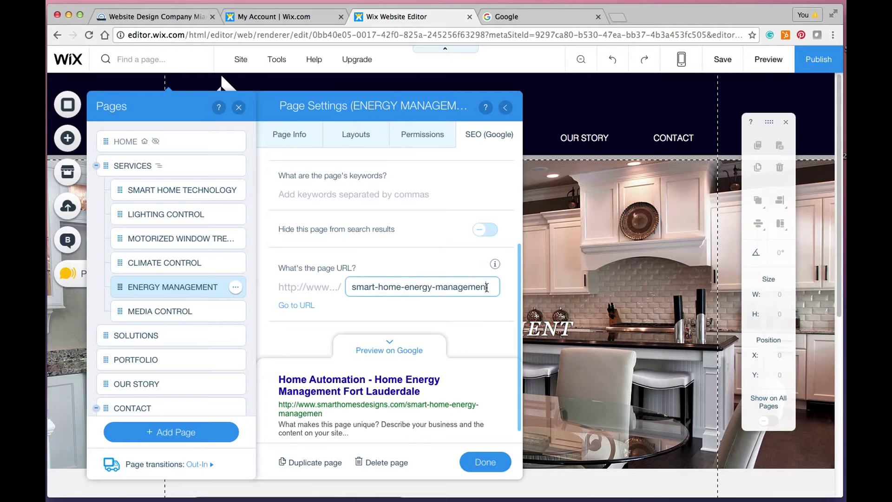
text(t)
click(483, 463)
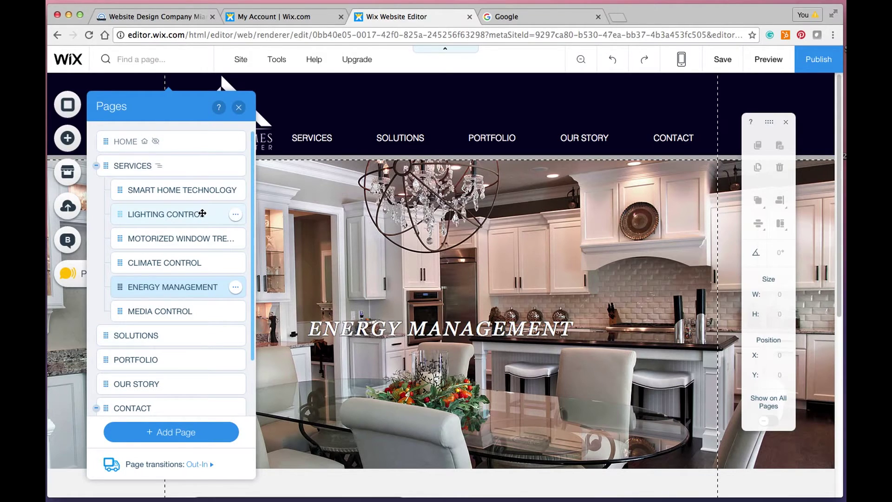
click(239, 109)
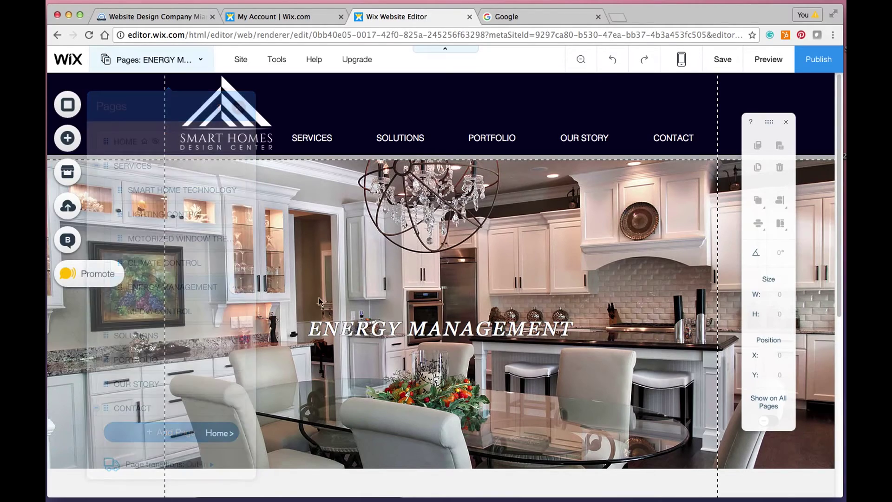
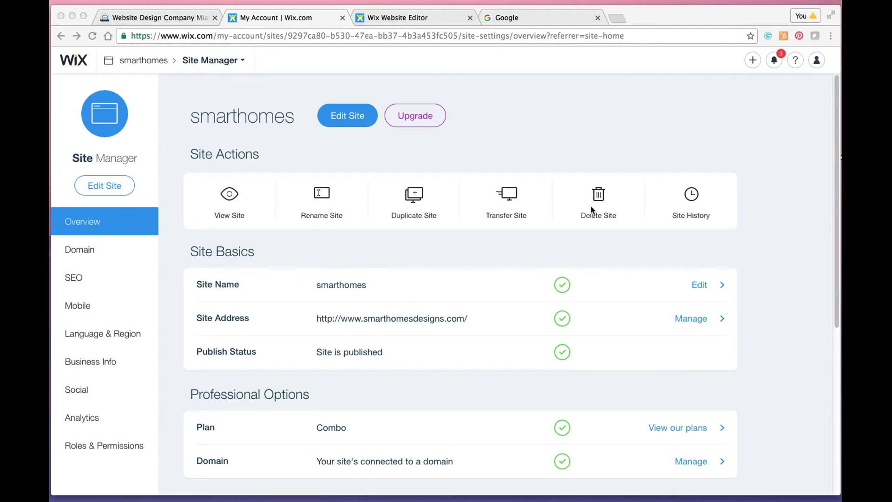
- Open the smarthomes site's SEO settings in Site Manager and examine the SEO status, page titles, header code and 301 redirect sections
click(79, 277)
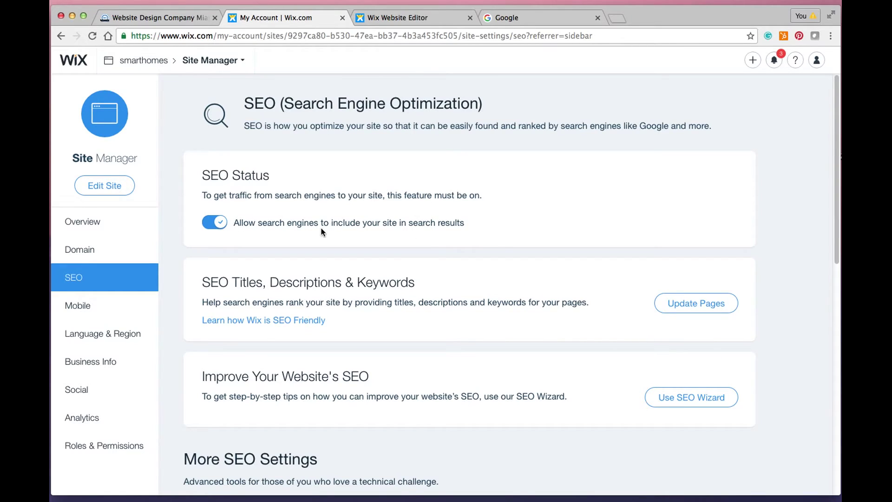
click(218, 226)
click(221, 226)
scroll(423, 226, down, 2)
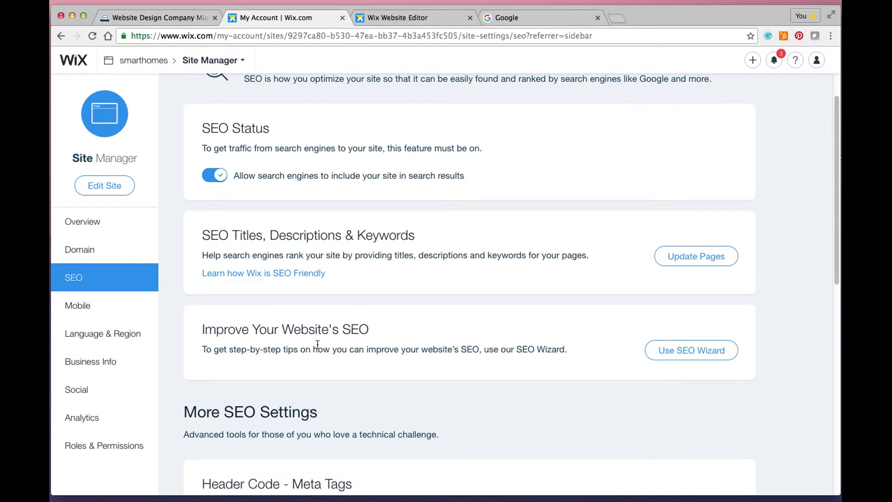
scroll(313, 345, down, 1)
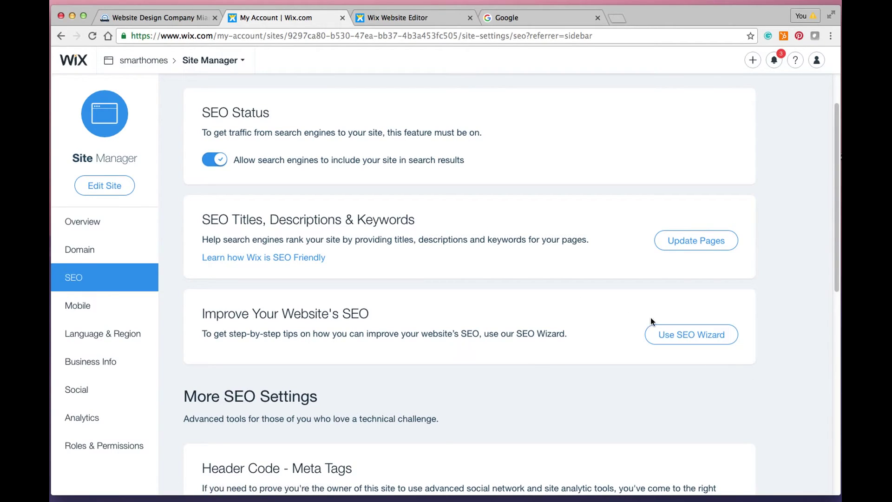
scroll(533, 361, down, 5)
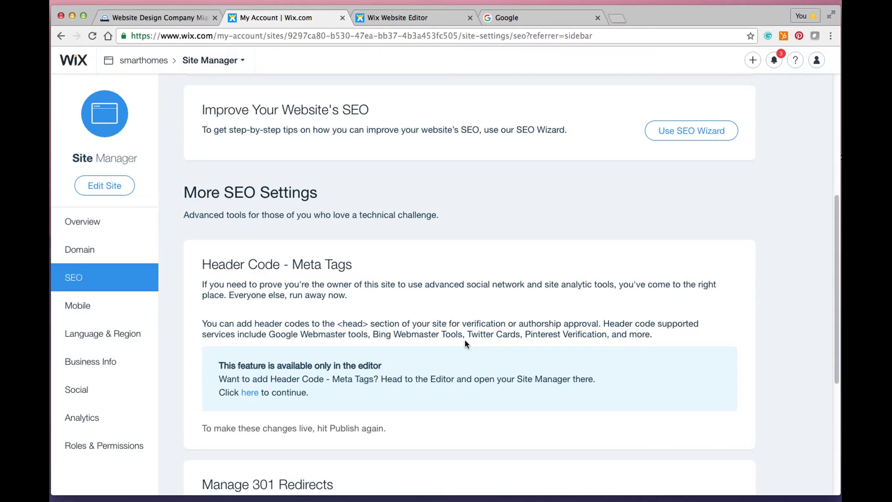
scroll(464, 342, down, 5)
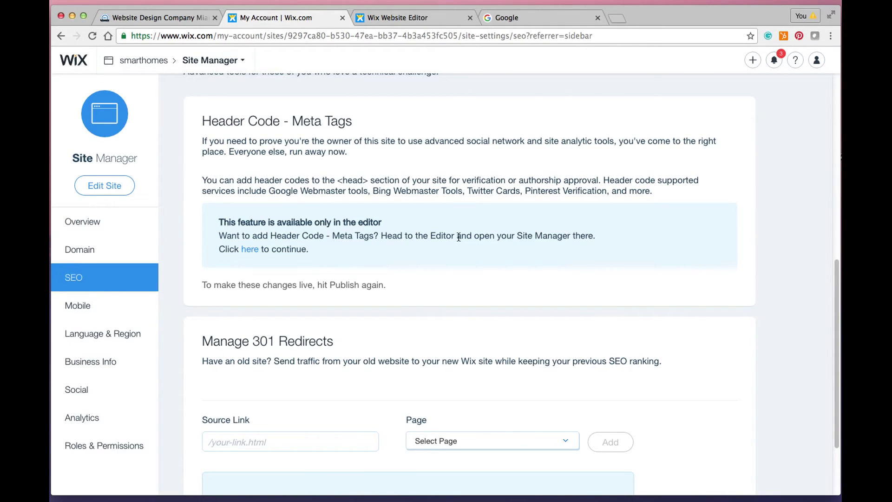
scroll(462, 257, up, 4)
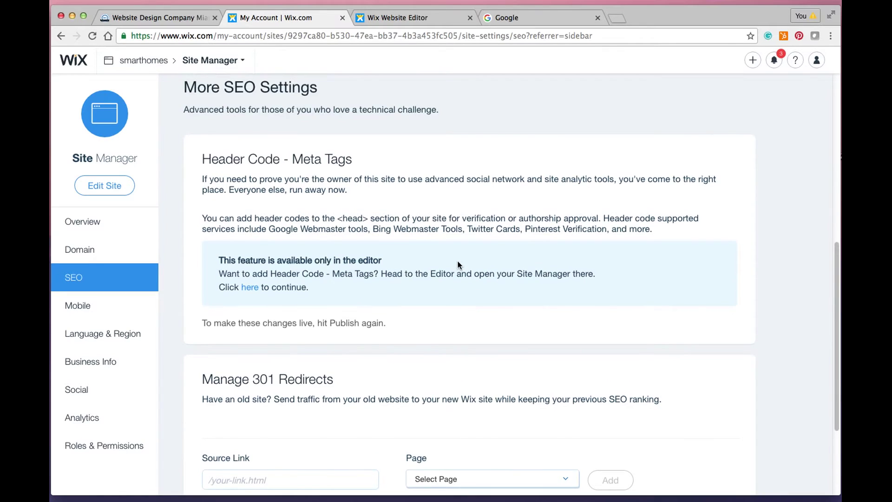
scroll(457, 260, up, 3)
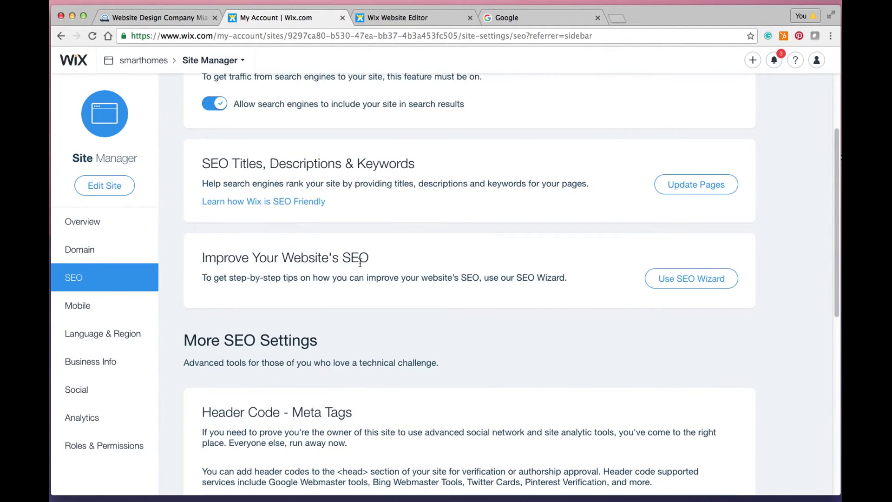
- Open the SEO Wizard for the smarthomes site and run a report for the search phrase "home automation"
click(690, 278)
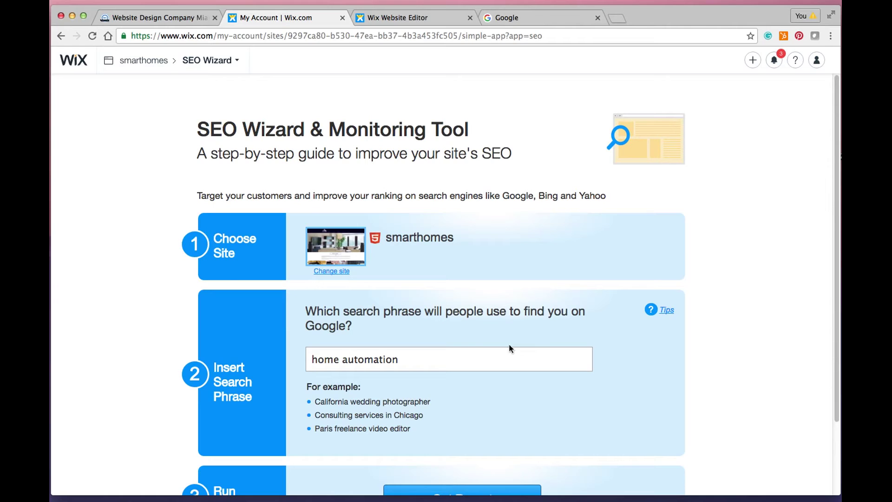
scroll(446, 351, down, 1)
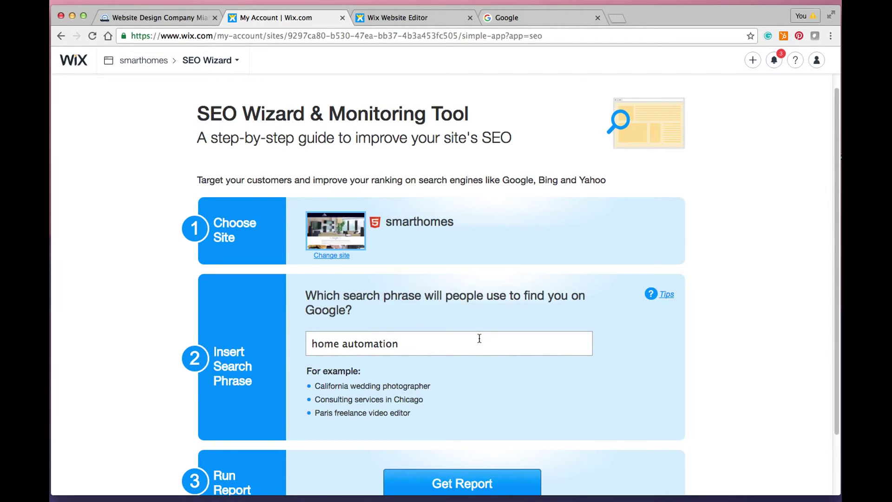
scroll(480, 338, down, 1)
scroll(480, 338, down, 3)
triple_click(385, 272)
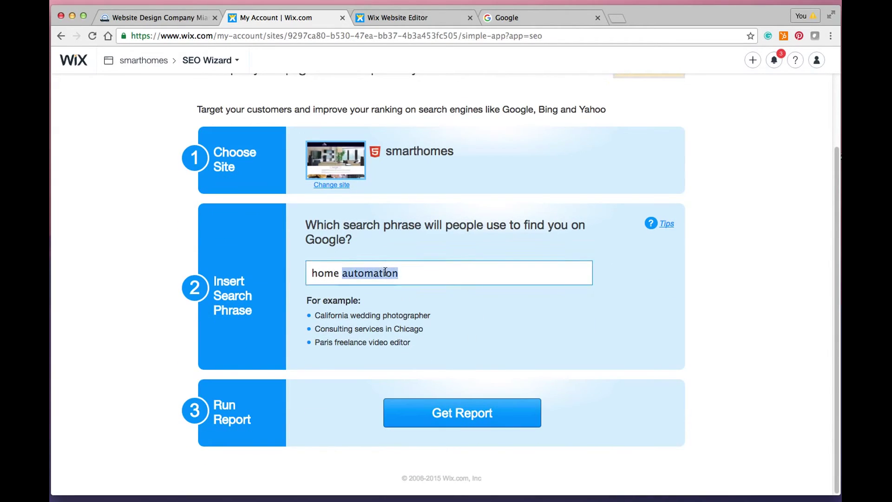
text(home a)
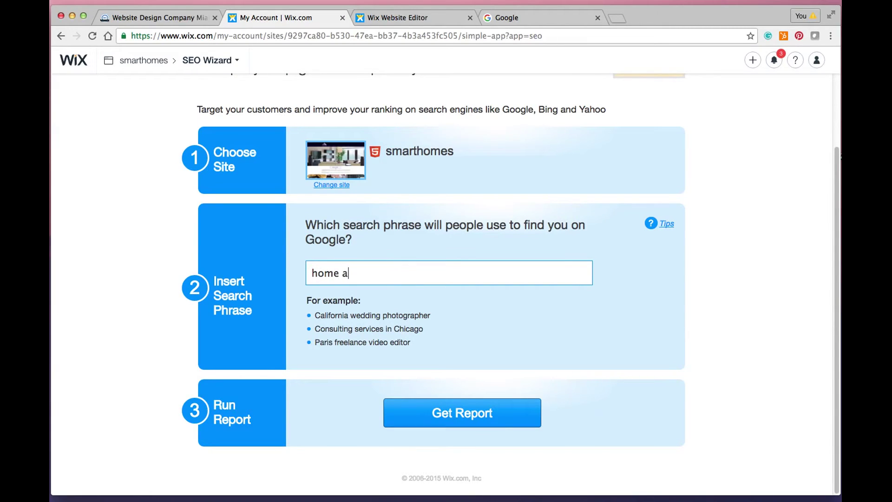
text(utomation)
click(470, 421)
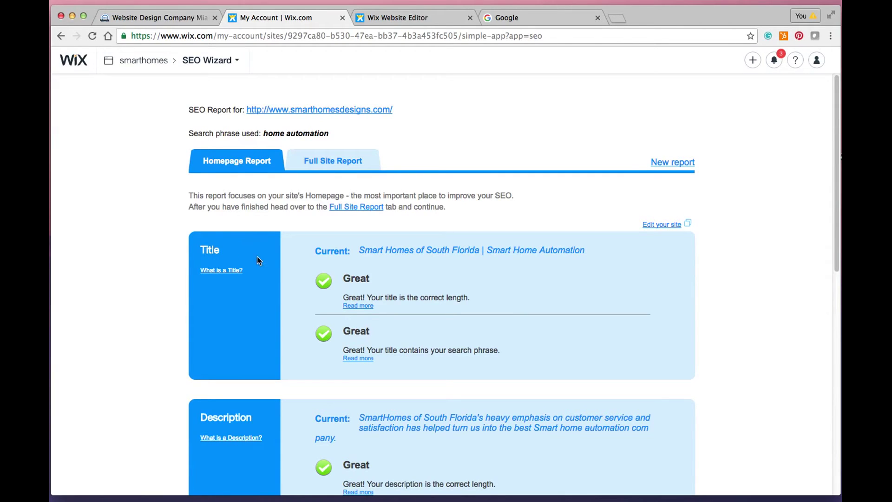
- Examine the title, description, page content and image name sections of the homepage SEO report
scroll(250, 288, down, 5)
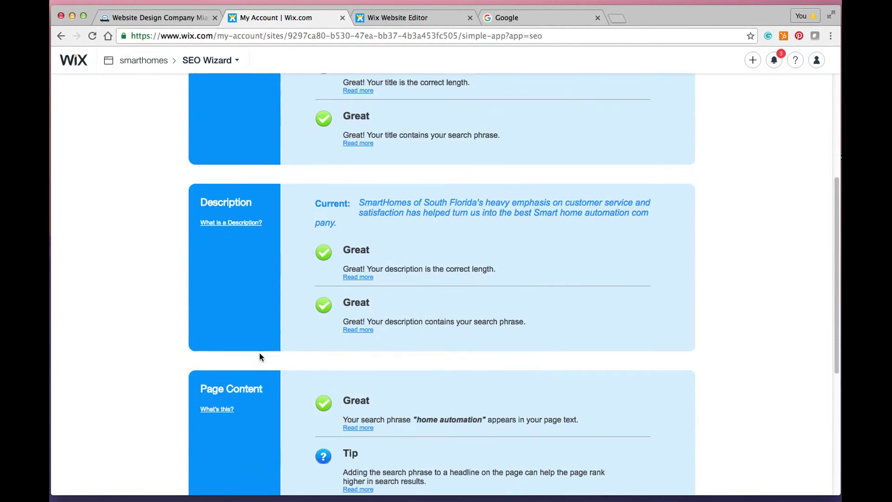
scroll(143, 342, down, 3)
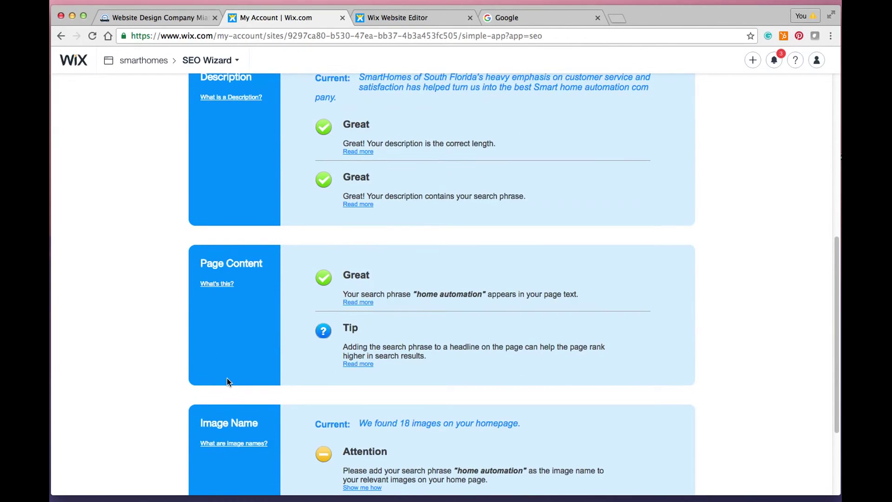
scroll(219, 376, down, 3)
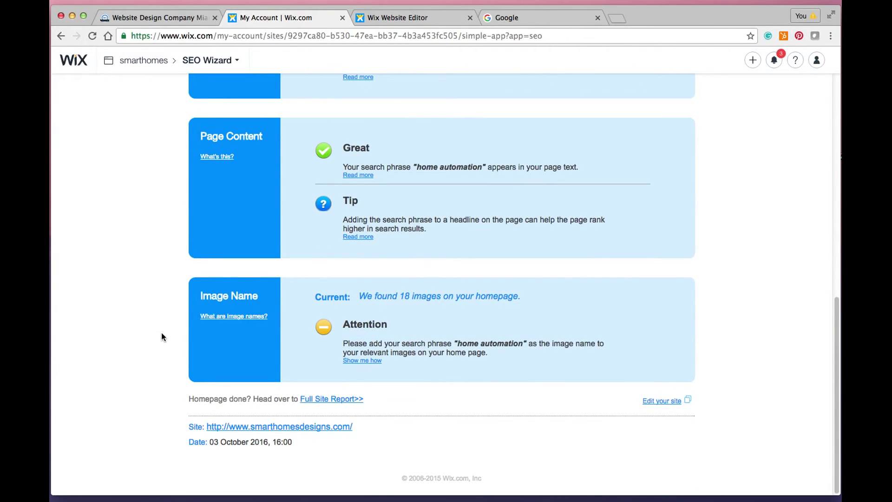
scroll(160, 331, up, 15)
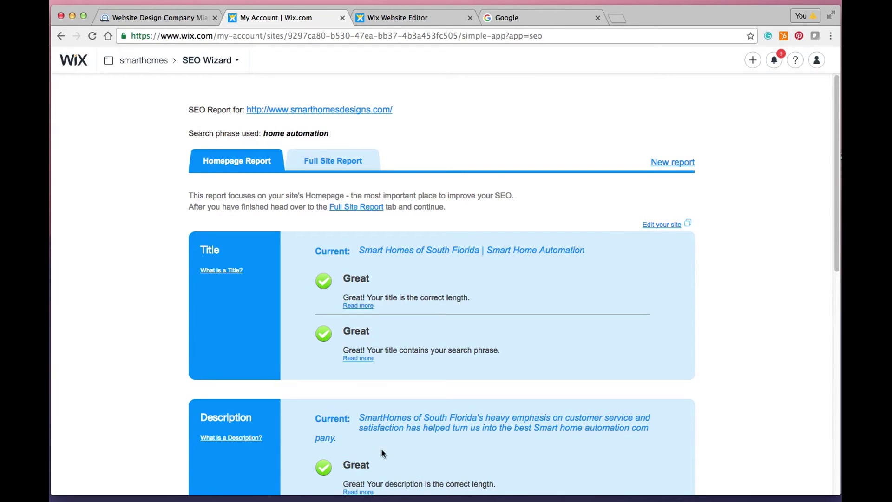
scroll(294, 424, down, 3)
scroll(285, 436, down, 2)
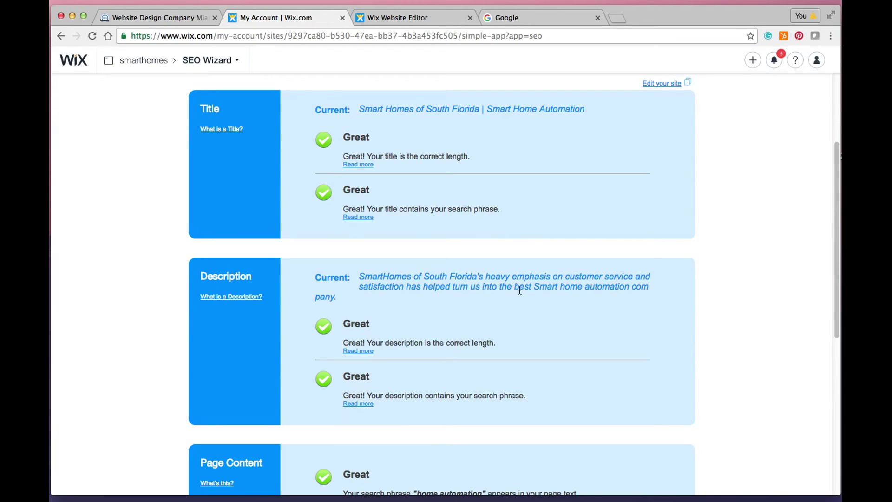
scroll(462, 377, down, 4)
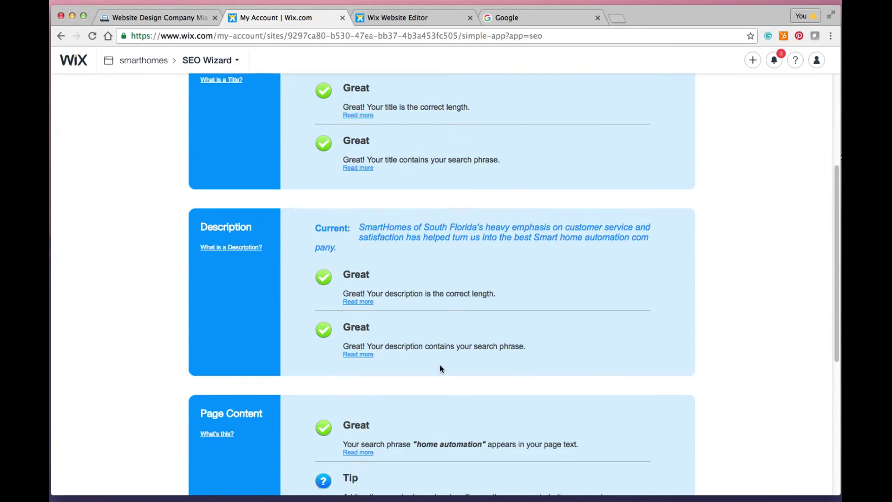
scroll(440, 368, down, 2)
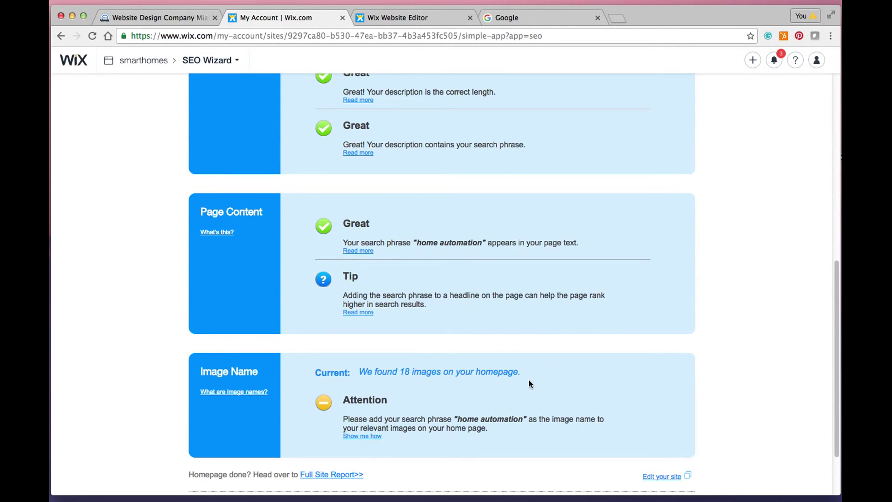
scroll(529, 383, up, 3)
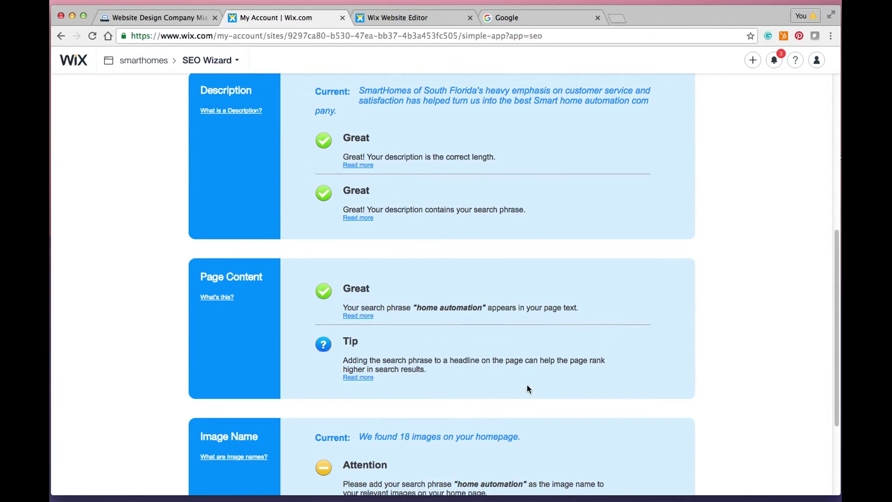
- Run a new SEO report for the search phrase "smart home" and review its homepage sections
scroll(527, 385, up, 10)
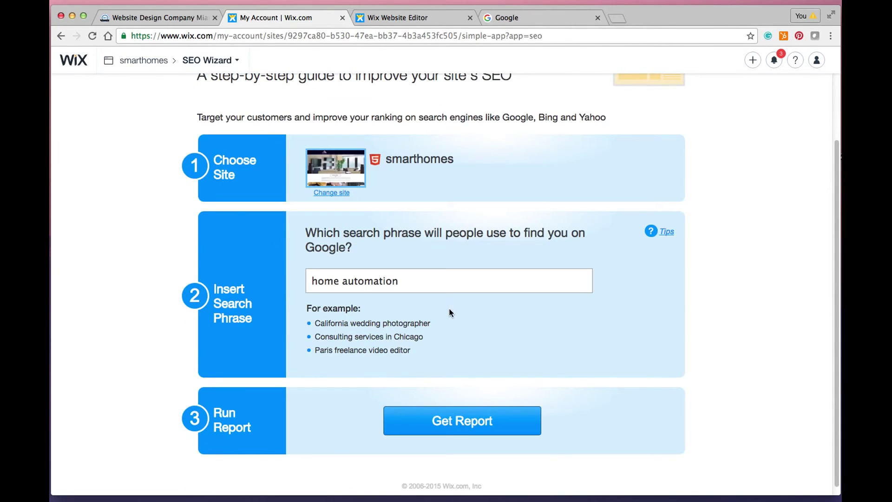
click(361, 282)
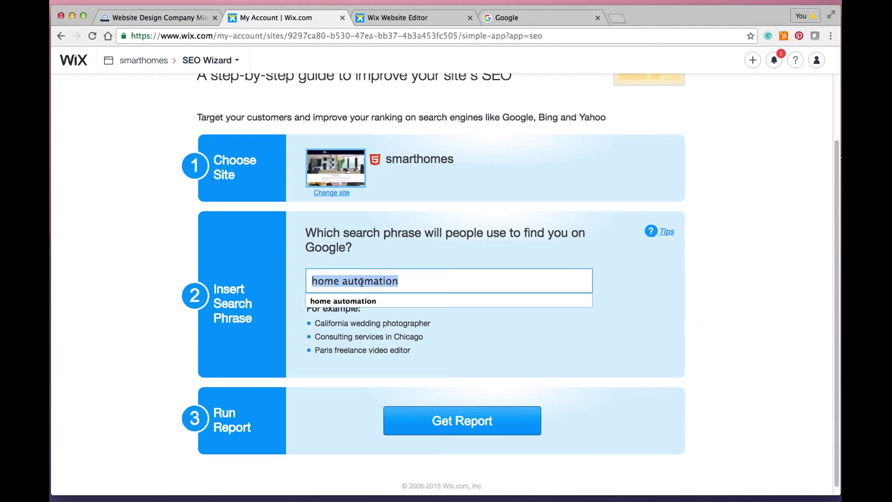
text(smar)
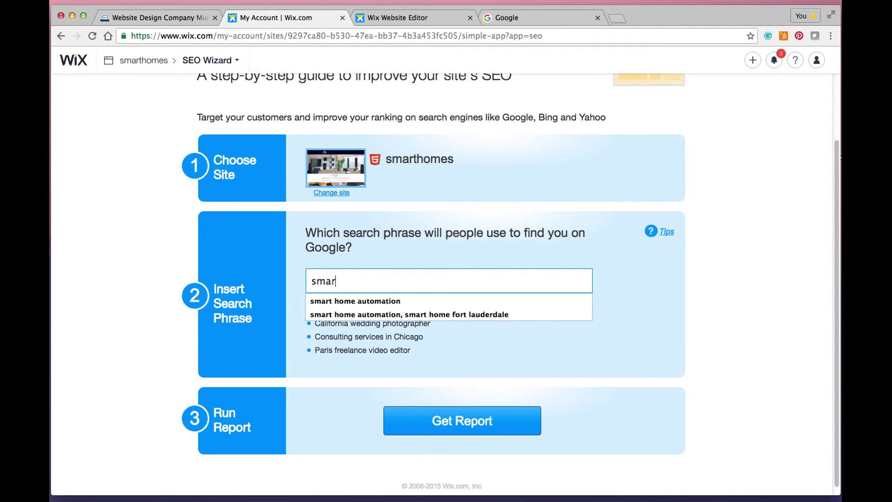
text(t home)
click(472, 424)
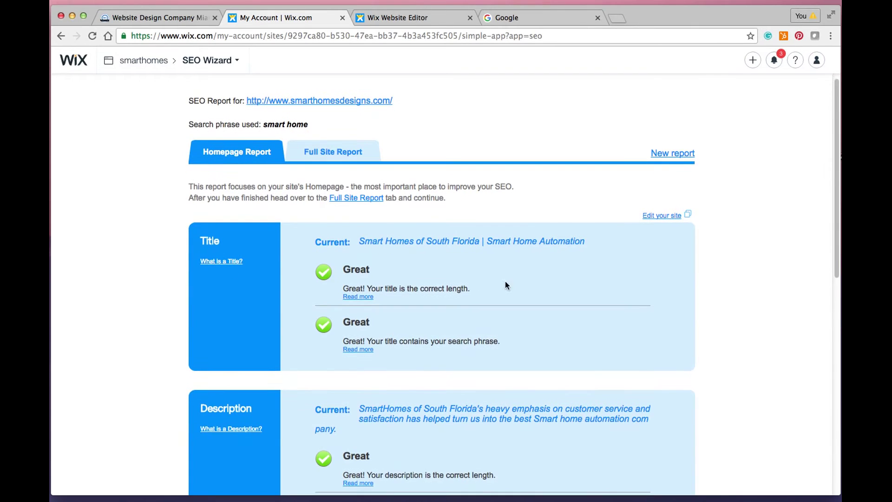
scroll(508, 309, down, 2)
scroll(596, 339, down, 2)
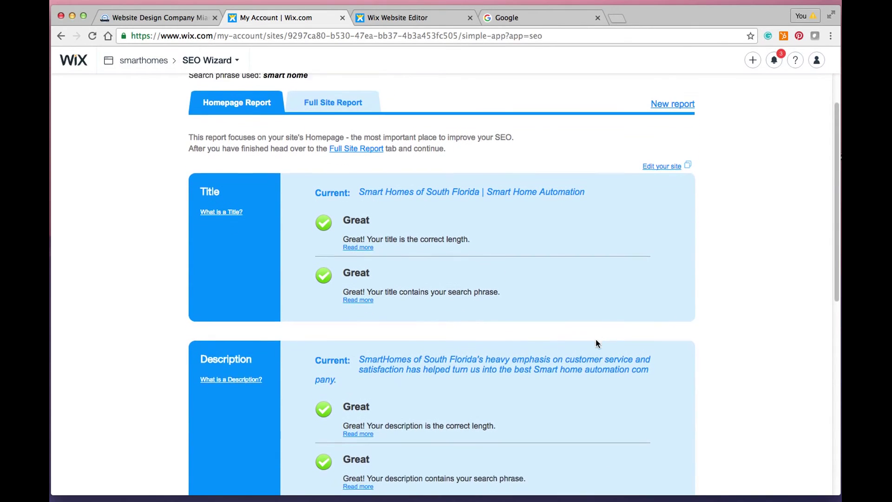
scroll(611, 424, down, 10)
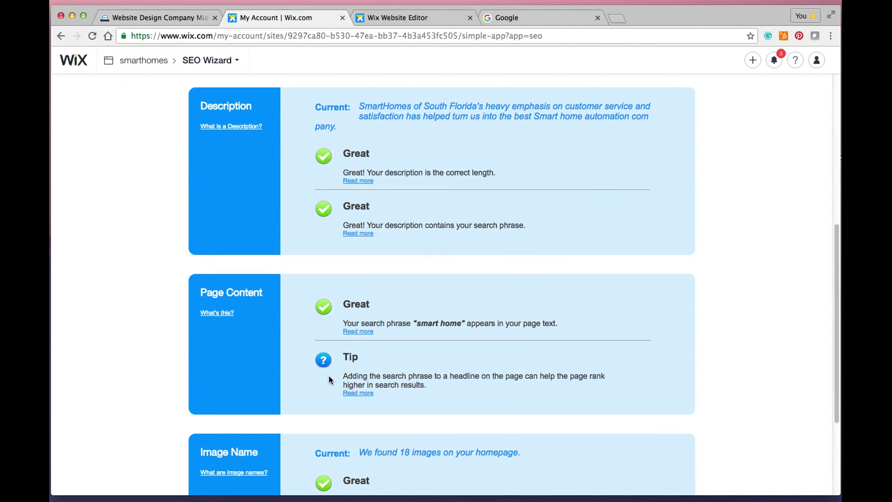
scroll(530, 408, down, 6)
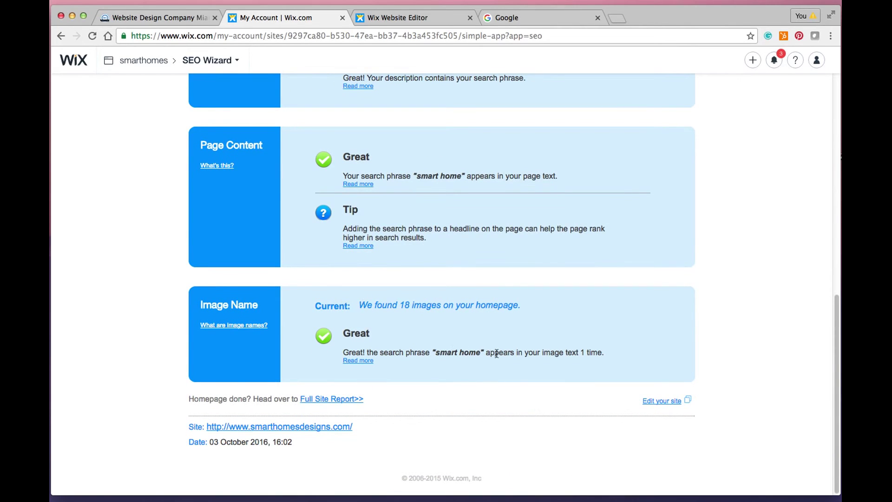
scroll(300, 320, up, 15)
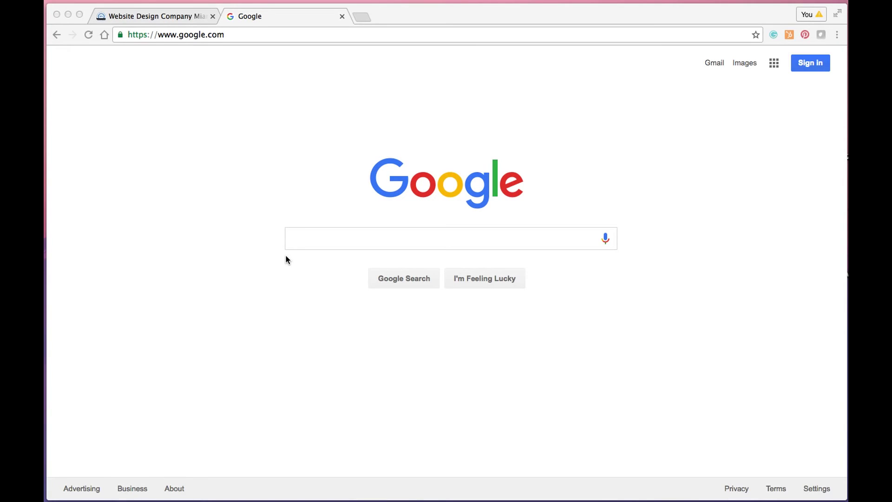
- Search Google for "miami lakes website designer"
click(294, 240)
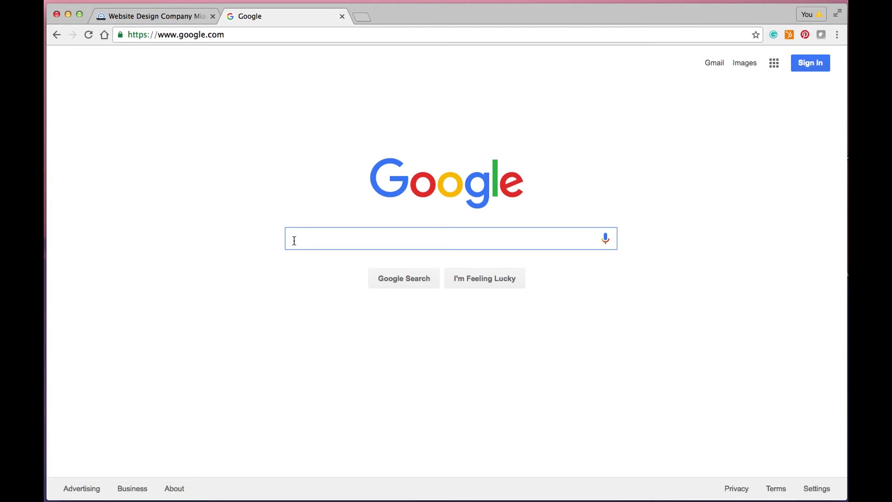
text(miami)
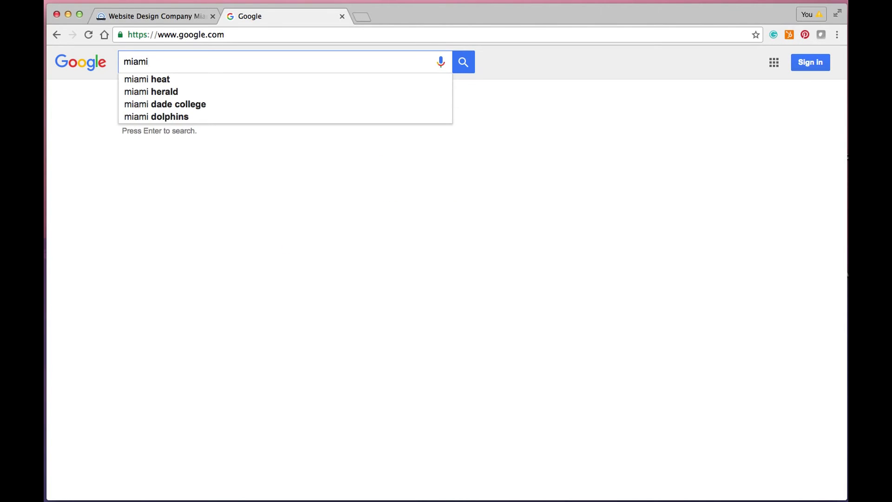
text( lakes)
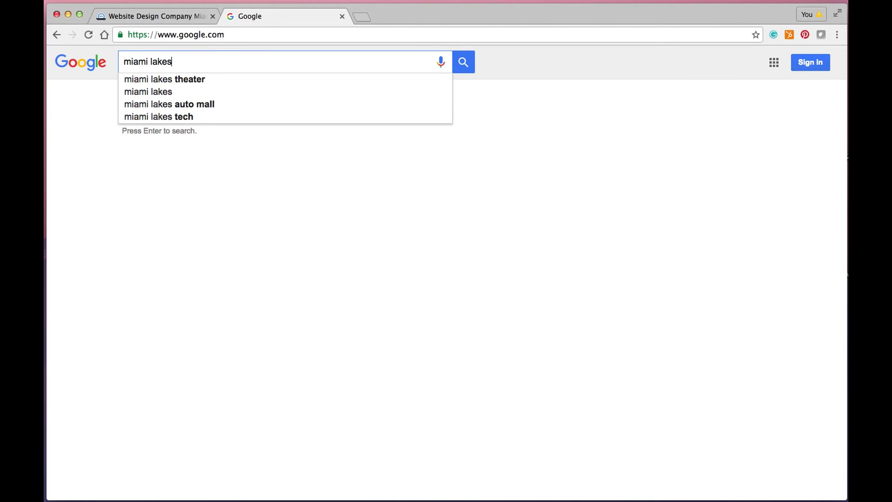
text( website)
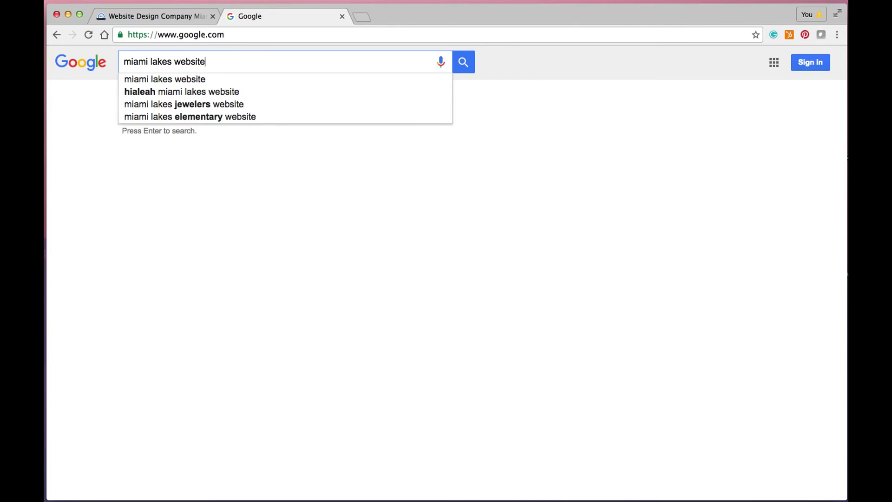
text( desing)
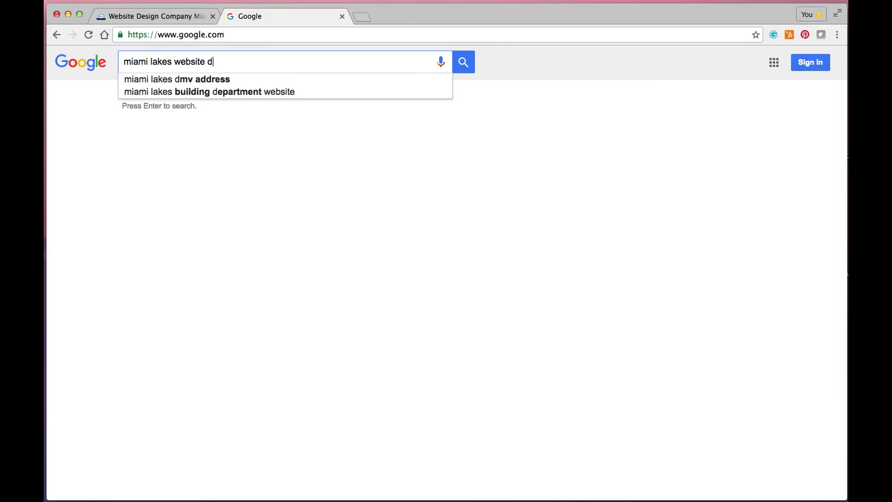
key(BackSpace)
key(BackSpace)
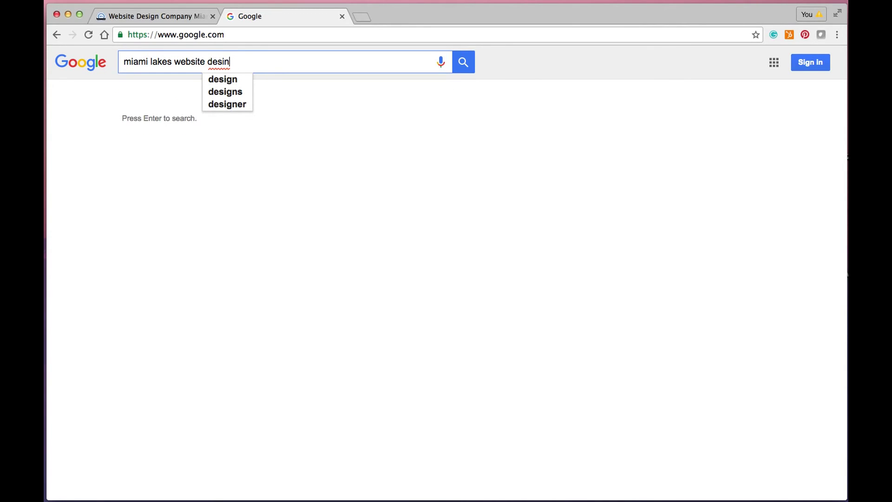
text(gner)
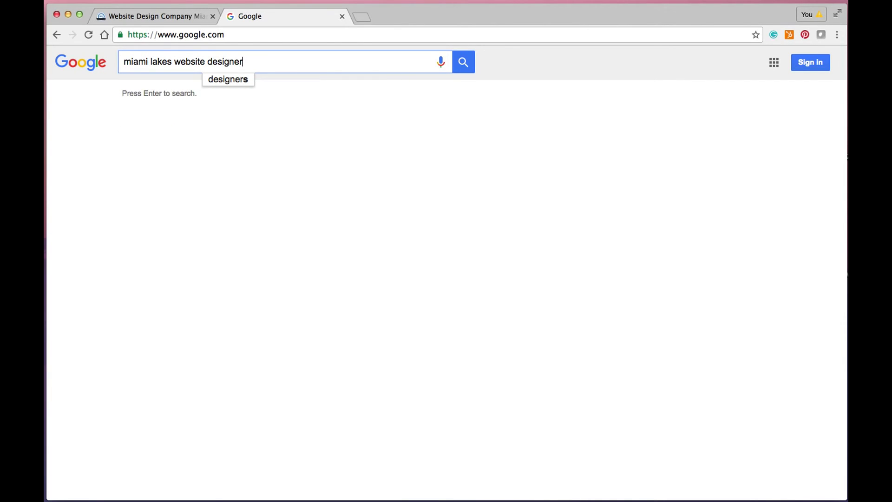
key(Return)
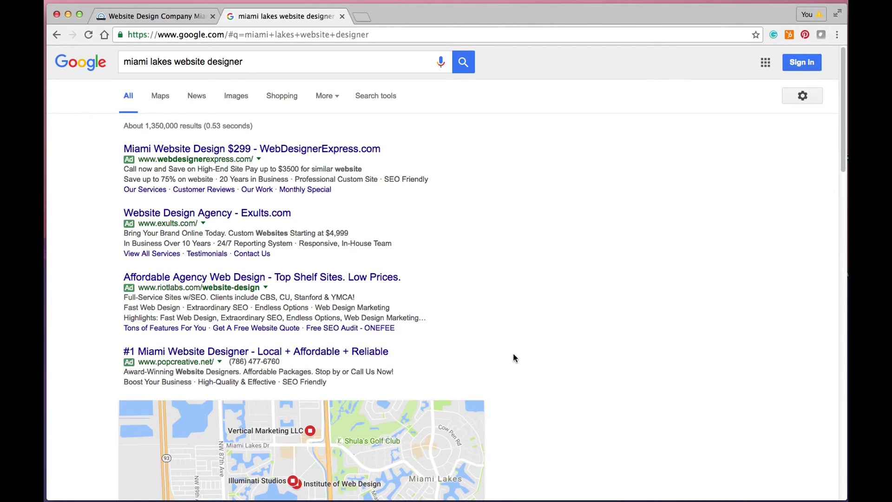
- Review the ads, map listings and organic results, and open the instituteofwebdesign.com result
scroll(561, 347, down, 1)
scroll(561, 346, down, 1)
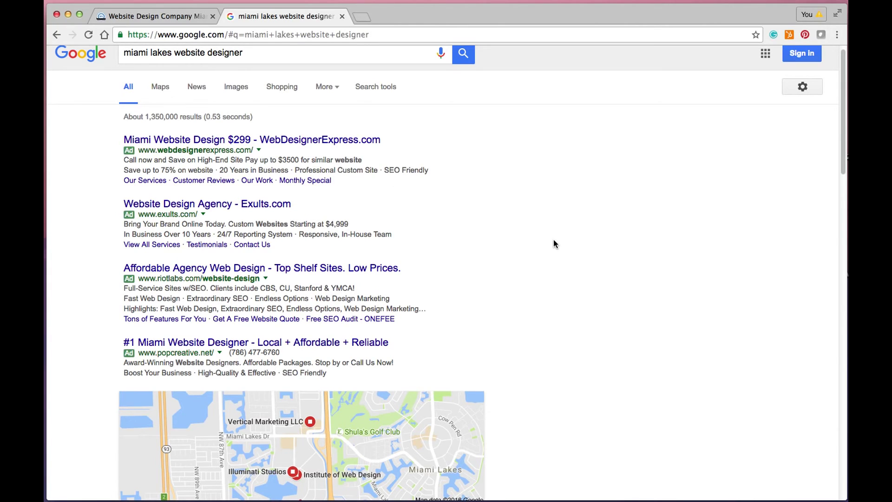
scroll(586, 323, down, 5)
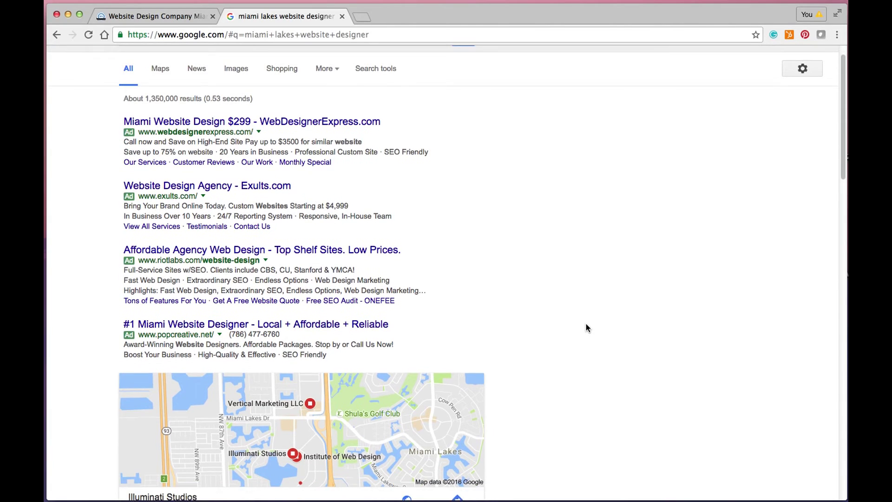
scroll(622, 330, down, 2)
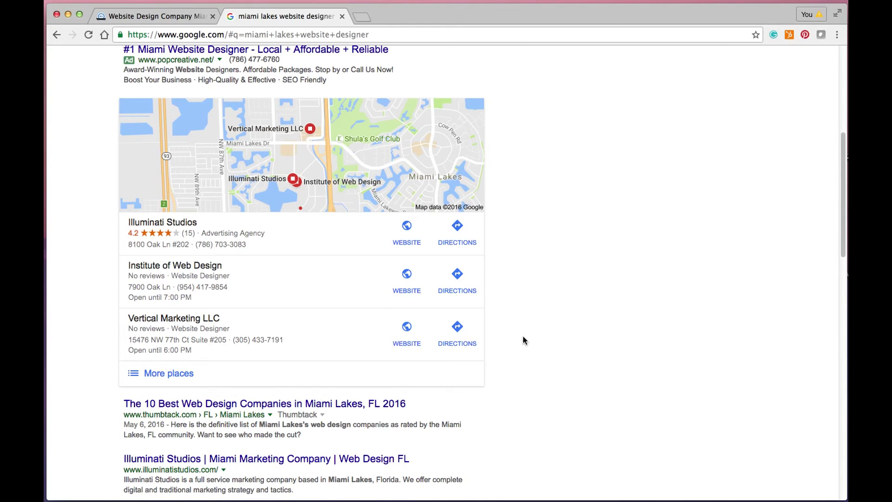
scroll(523, 335, down, 3)
scroll(551, 348, down, 3)
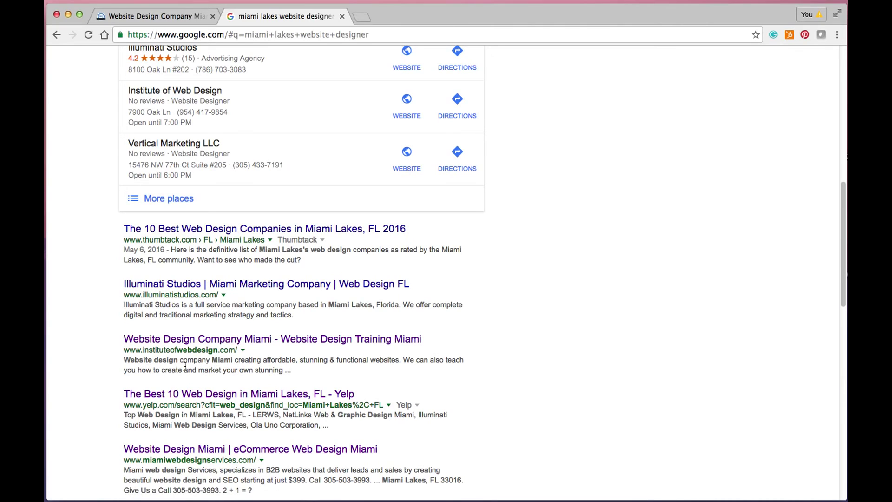
click(258, 344)
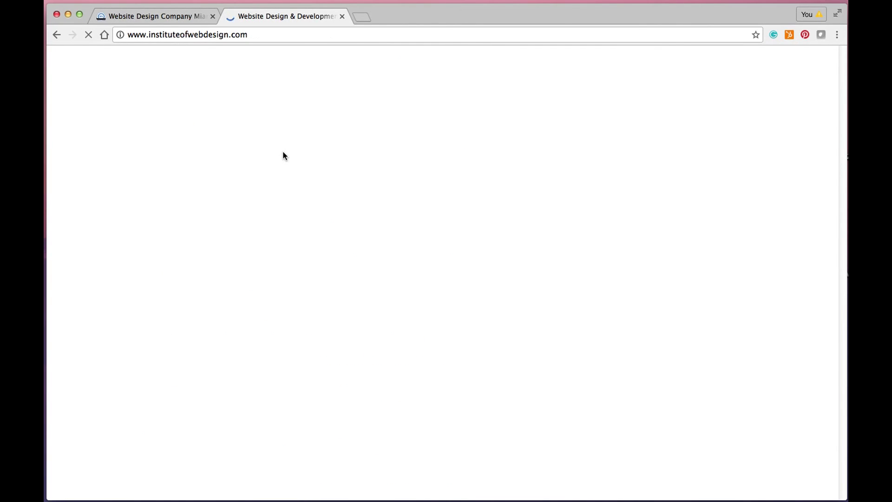
- Open the Google homepage at google.com in a new browser tab
click(362, 16)
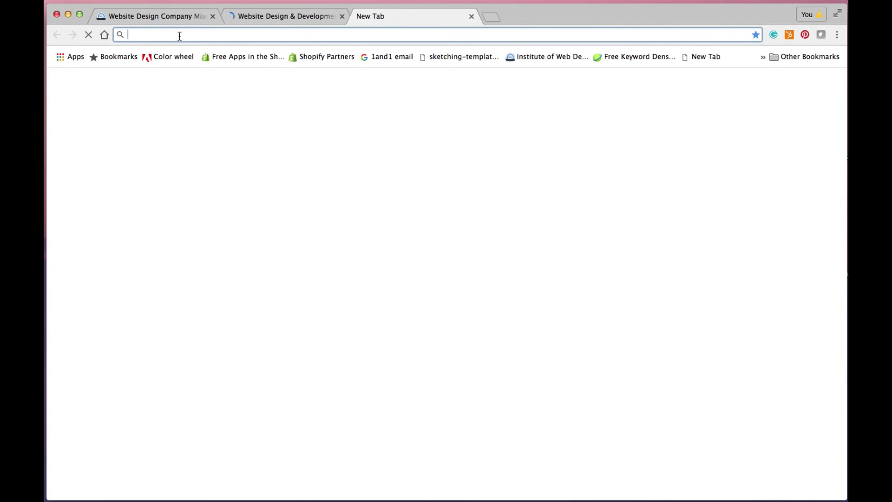
text(google.com)
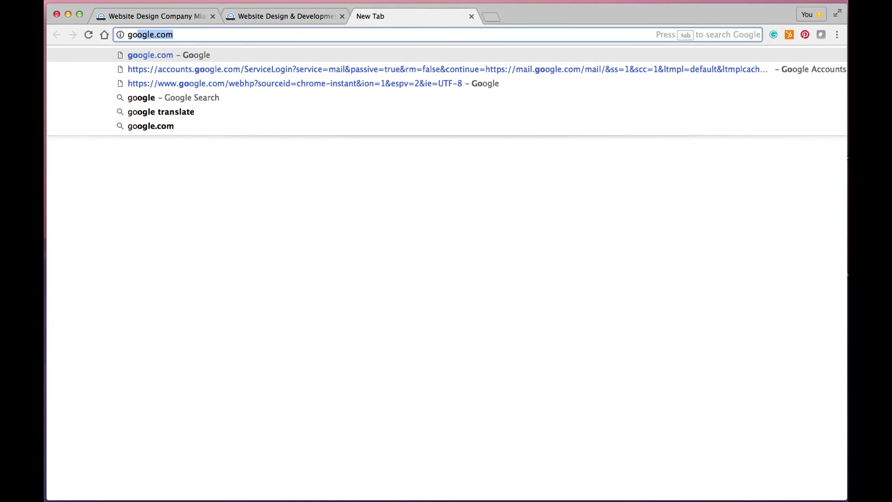
key(Return)
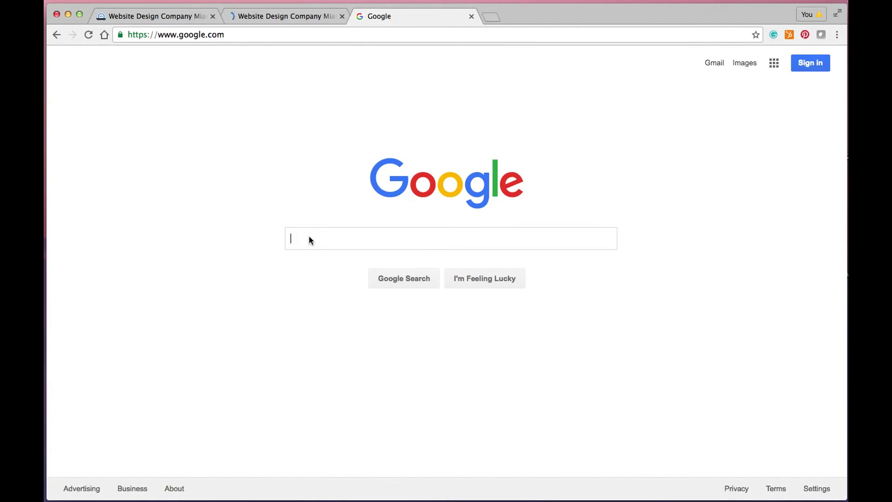
- Search Google for "miami lakes website designer classes"
text(miami)
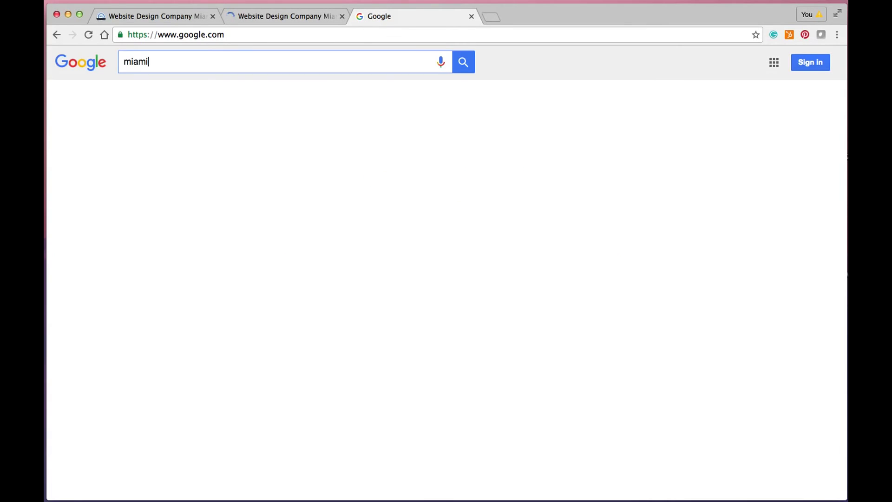
text( lake)
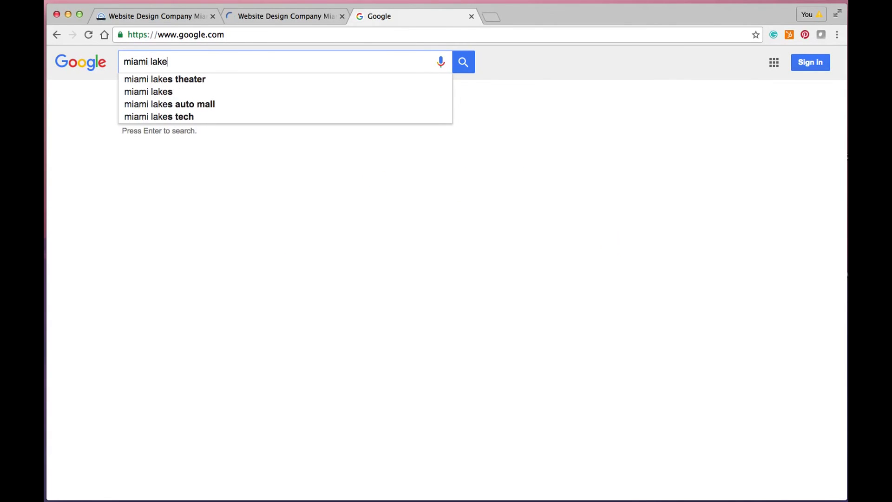
text(s web)
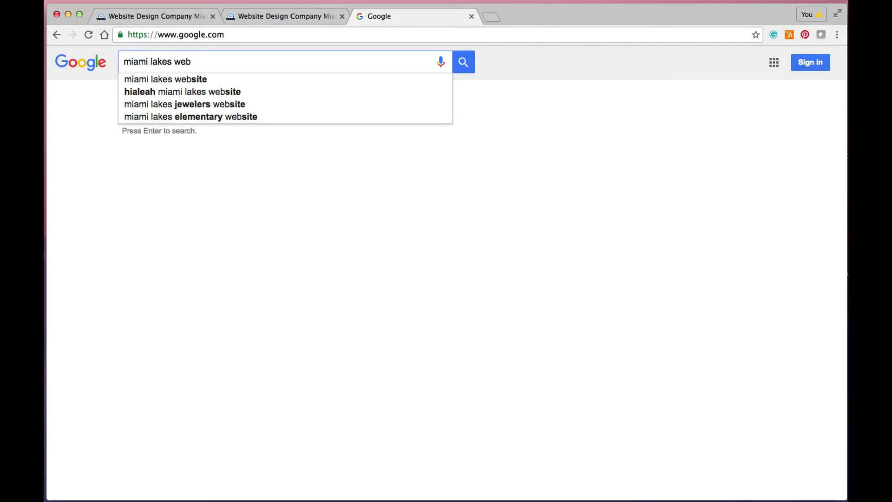
text( de)
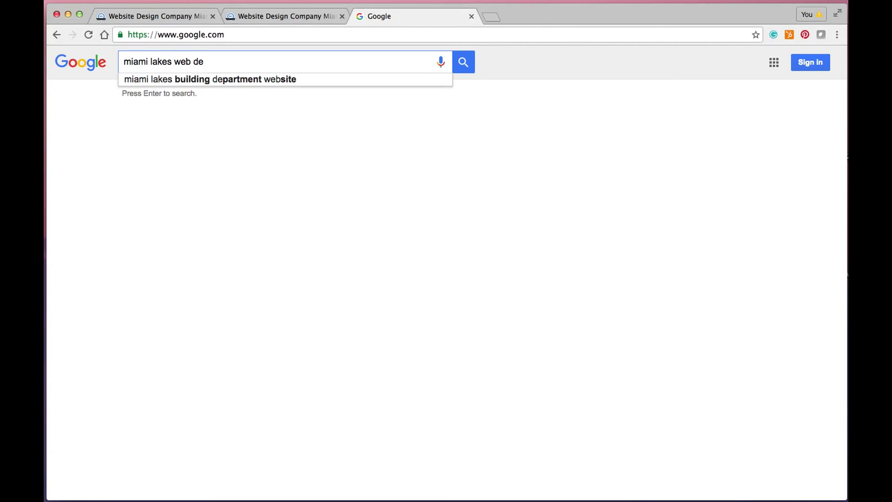
text(sign)
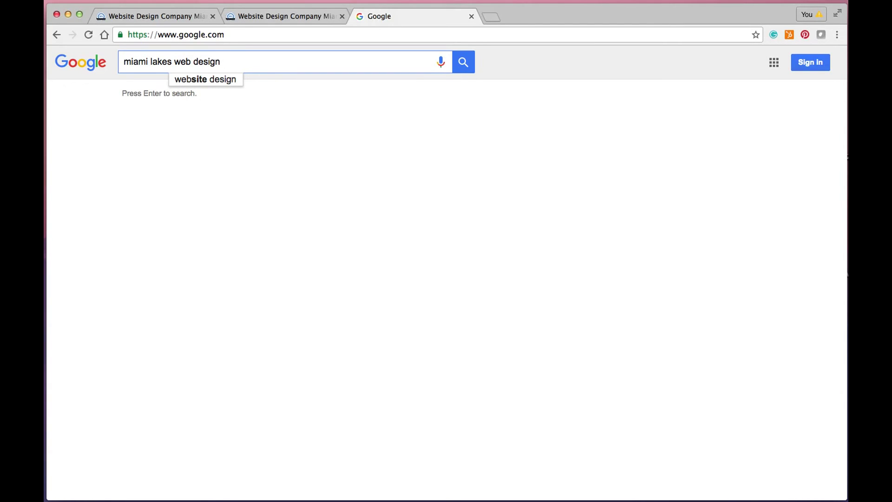
click(190, 62)
text(site)
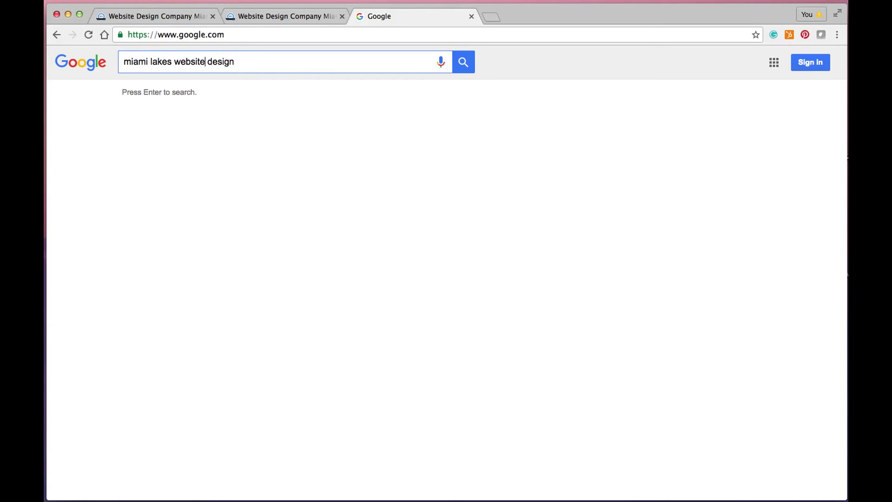
click(251, 62)
key(BackSpace)
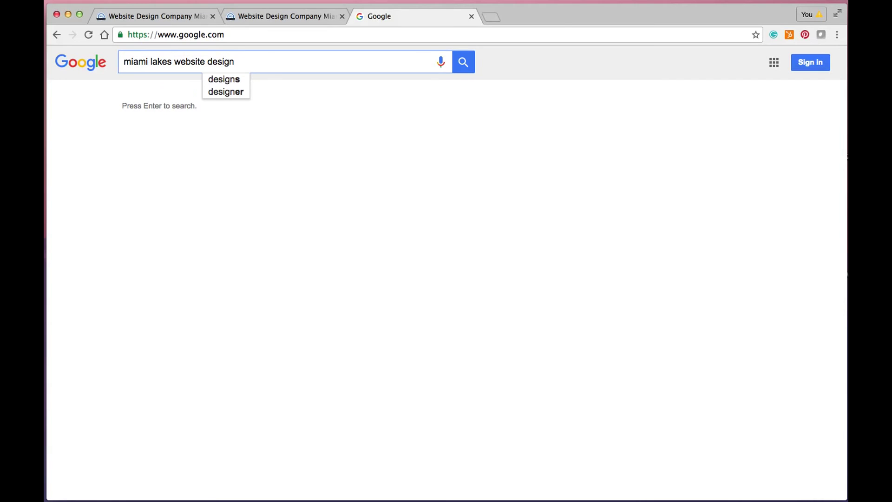
text(er clas)
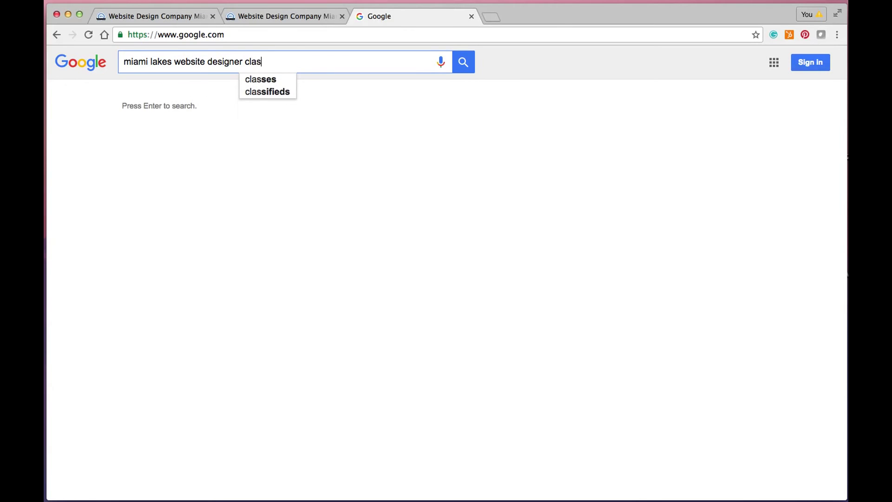
text(ses)
key(Return)
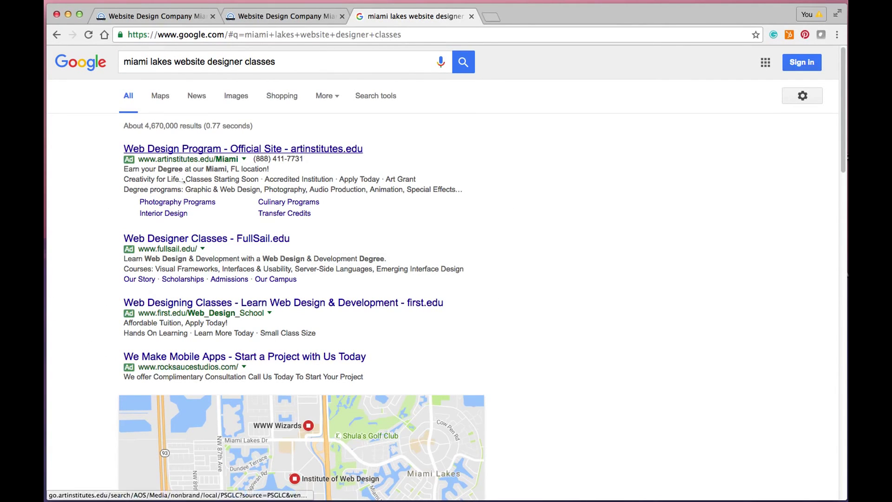
- Review the map and organic listings, and rerun the search without "lakes" as "miami website designer classes"
scroll(572, 293, down, 4)
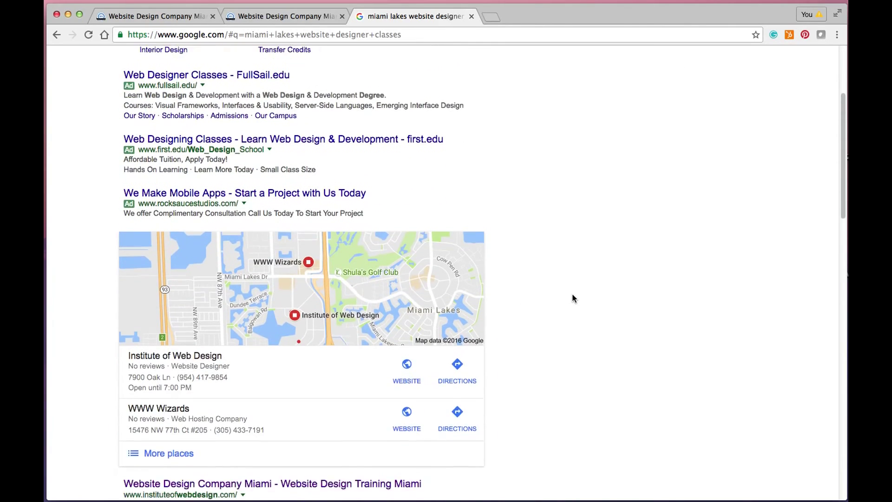
scroll(572, 294, down, 2)
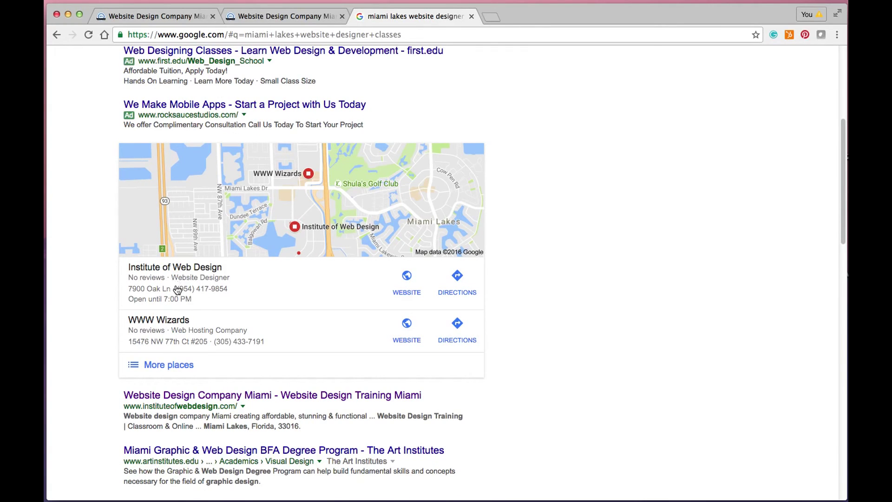
scroll(618, 332, down, 2)
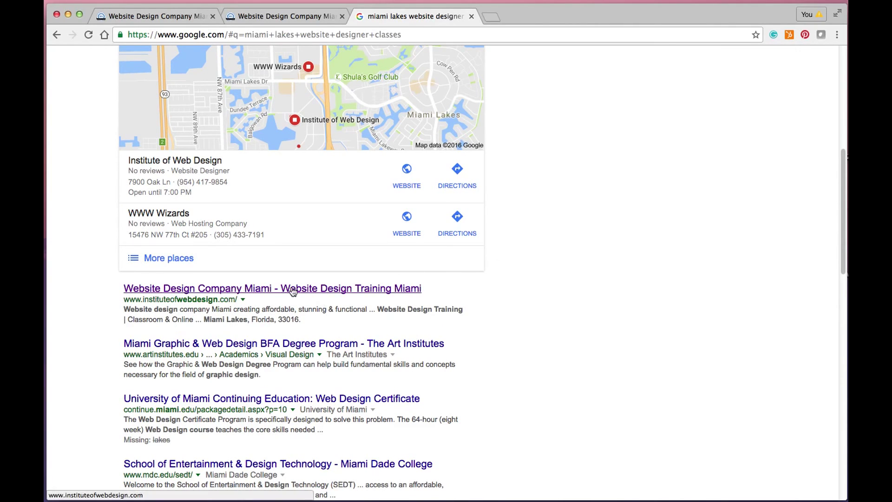
scroll(270, 297, up, 8)
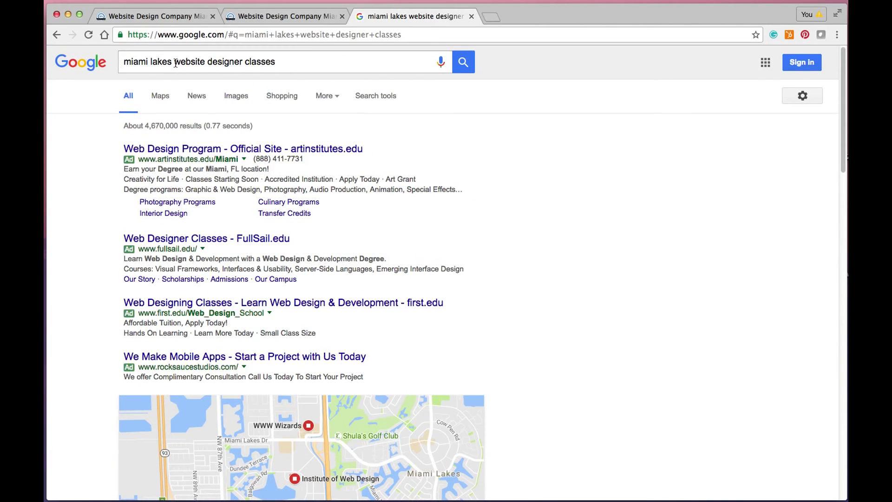
drag(171, 63, 150, 63)
key(BackSpace)
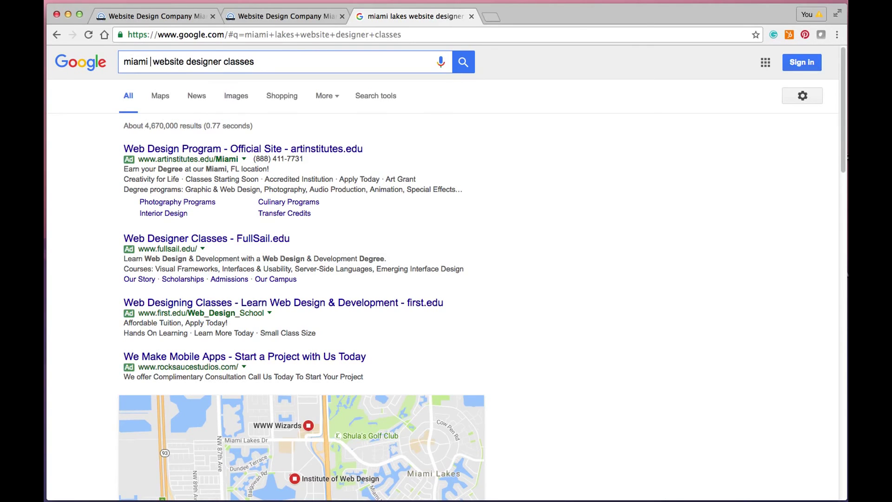
key(BackSpace)
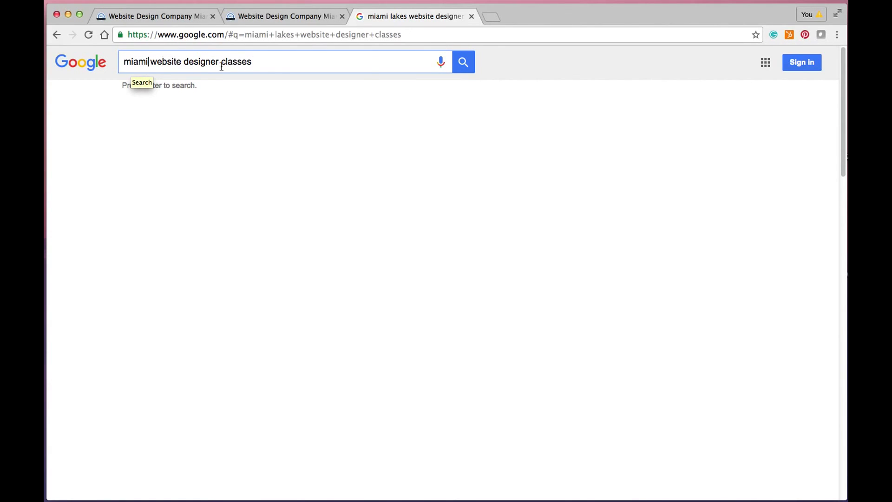
click(463, 64)
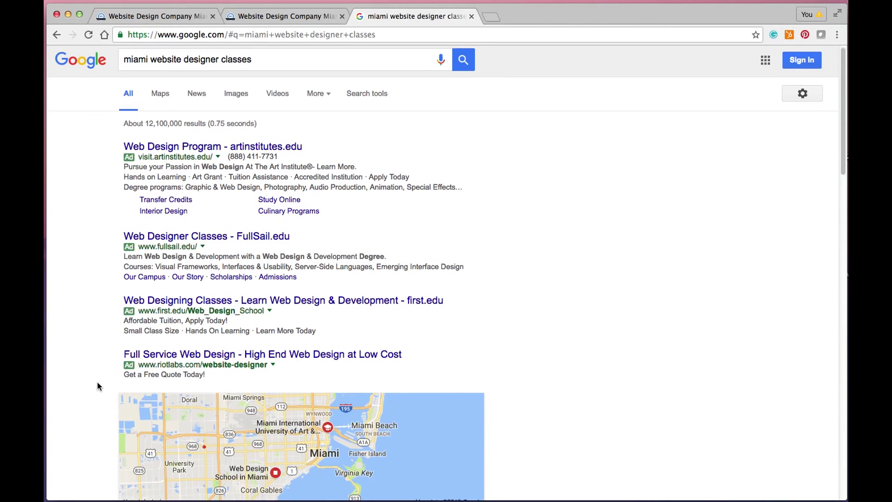
- Examine the ads, map listings and organic results of the Miami website designer classes search
scroll(97, 383, down, 1)
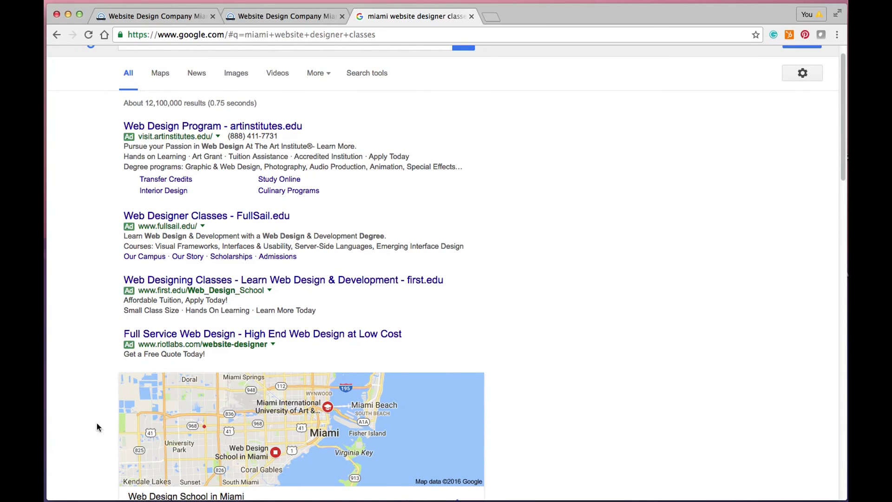
scroll(93, 422, down, 3)
scroll(90, 421, down, 5)
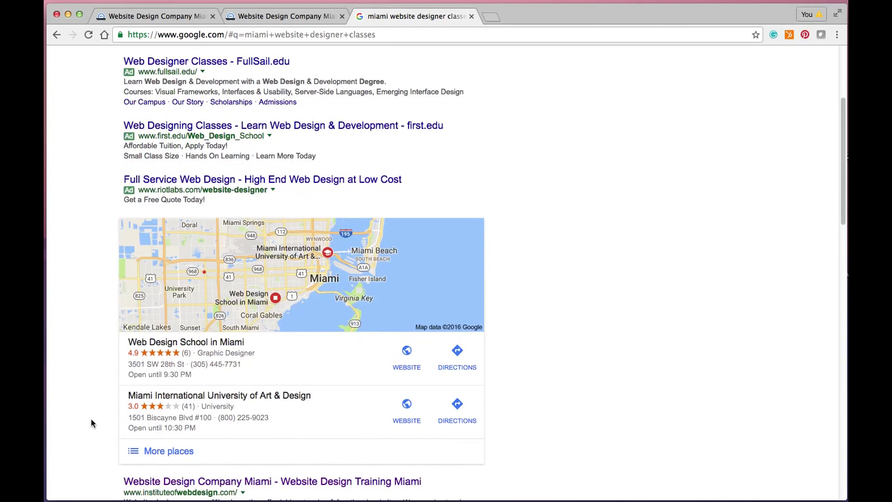
scroll(91, 421, down, 2)
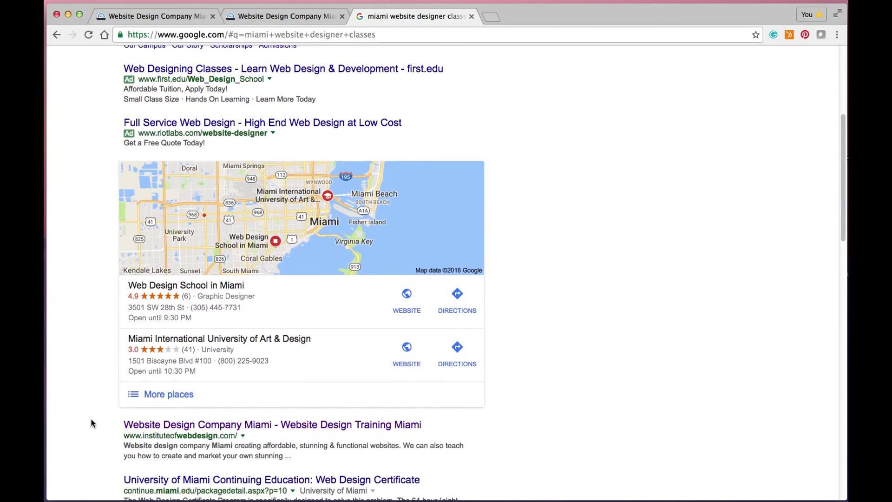
scroll(91, 422, down, 4)
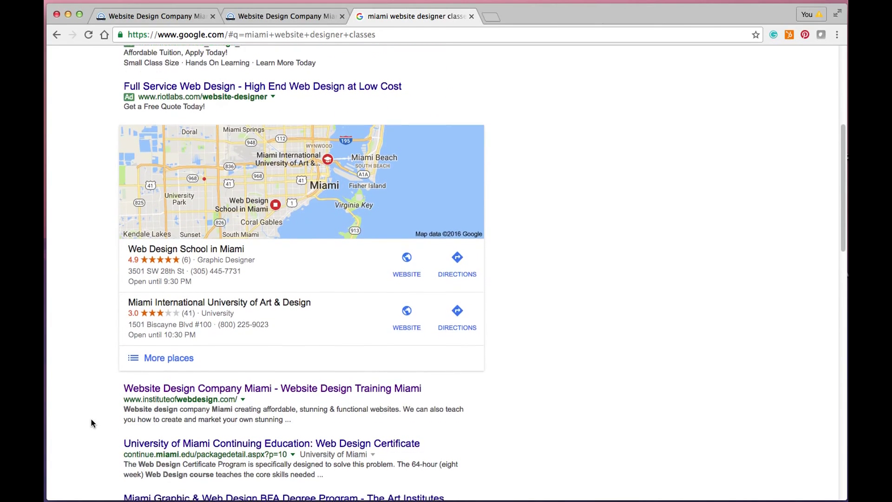
scroll(91, 417, down, 2)
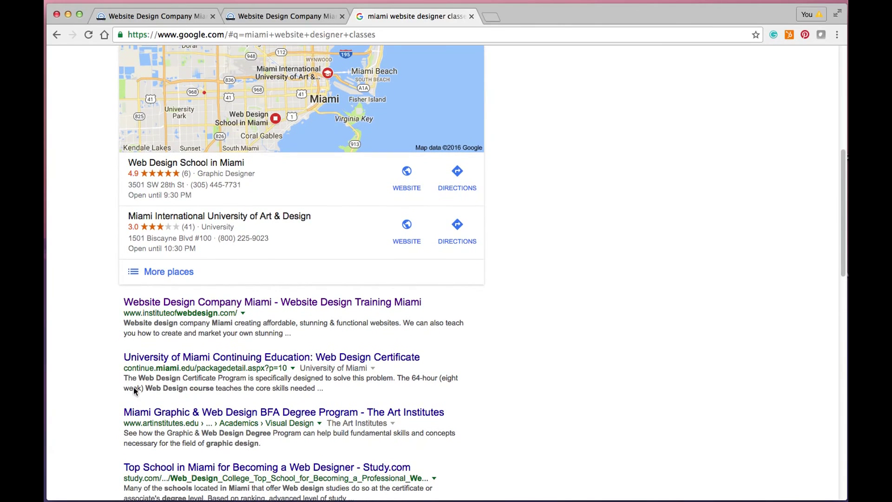